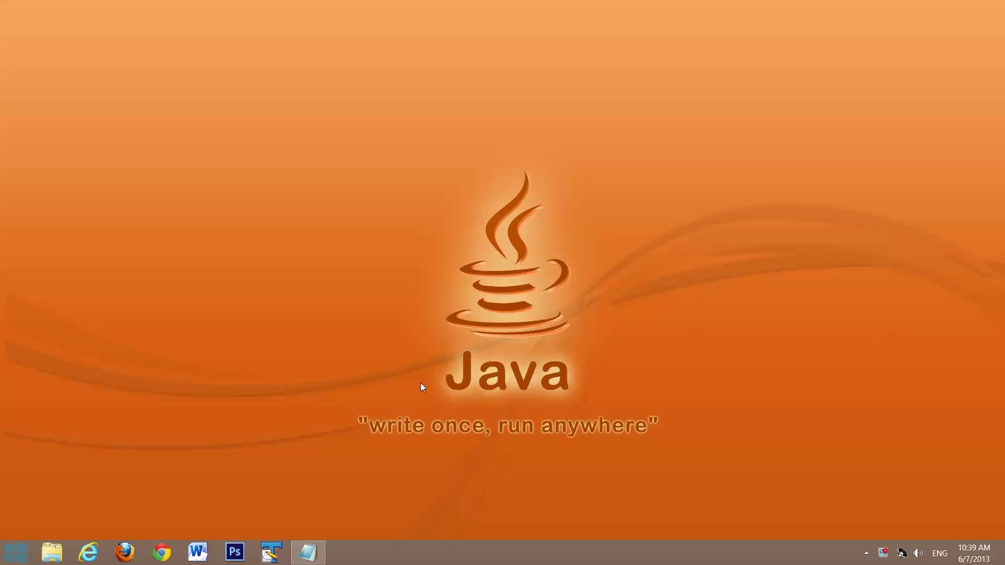
- Launch Firefox from the taskbar icon
left_click(127, 553)
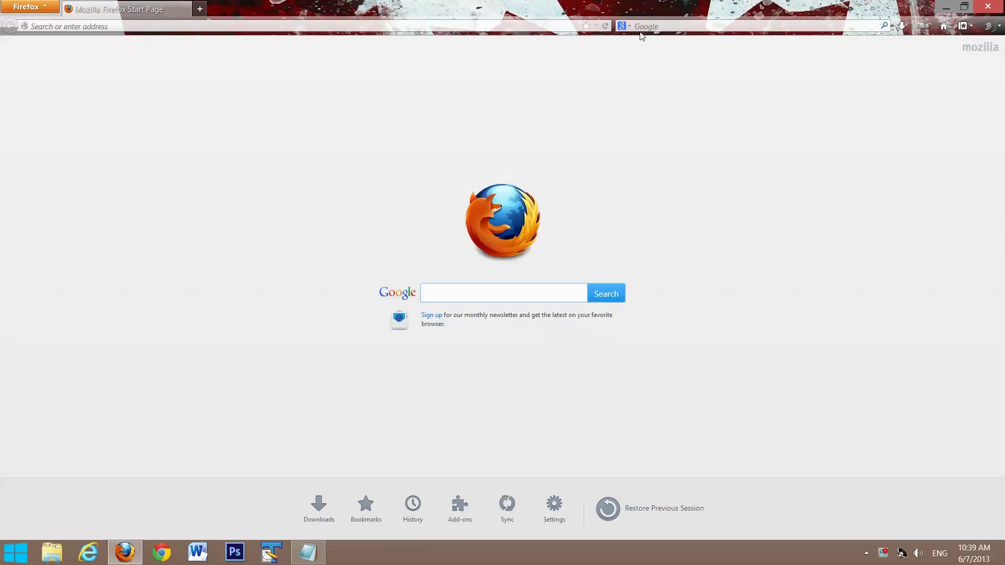
- Search for 'java se' and open Oracle's Java SE Downloads page listing the 7u21 packages
left_click(642, 29)
type("java se")
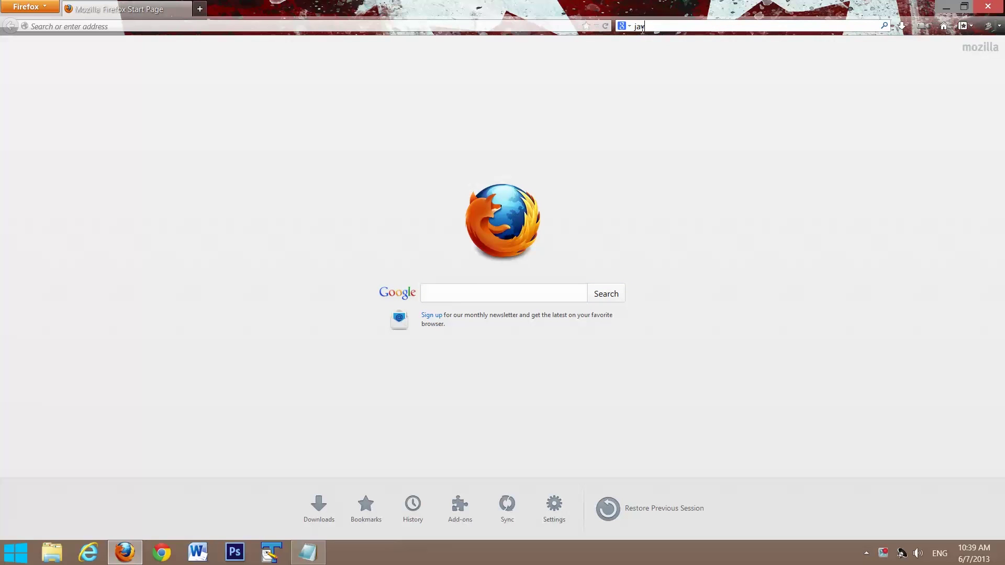
key("Return")
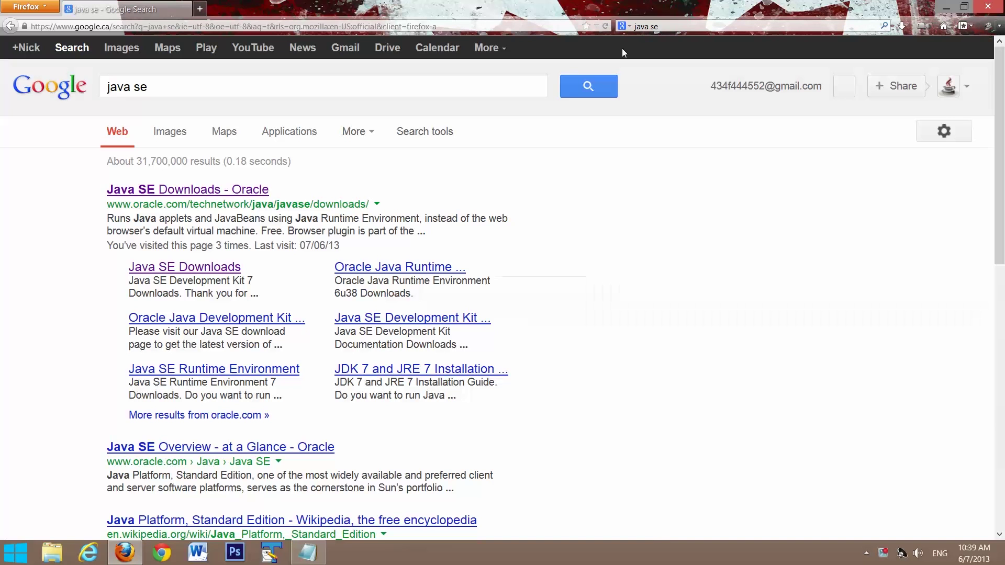
left_click(216, 192)
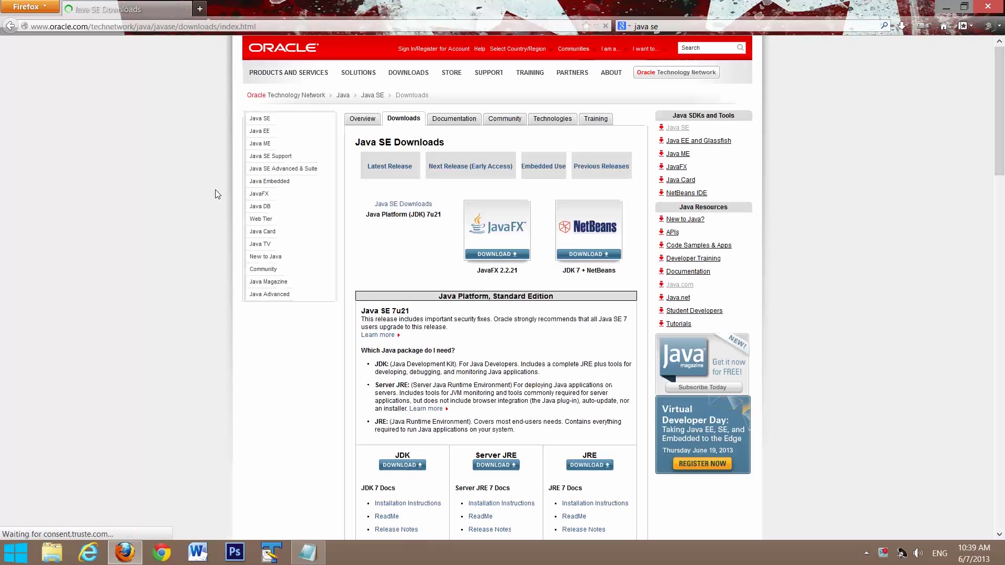
scroll(176, 273, "down", 4)
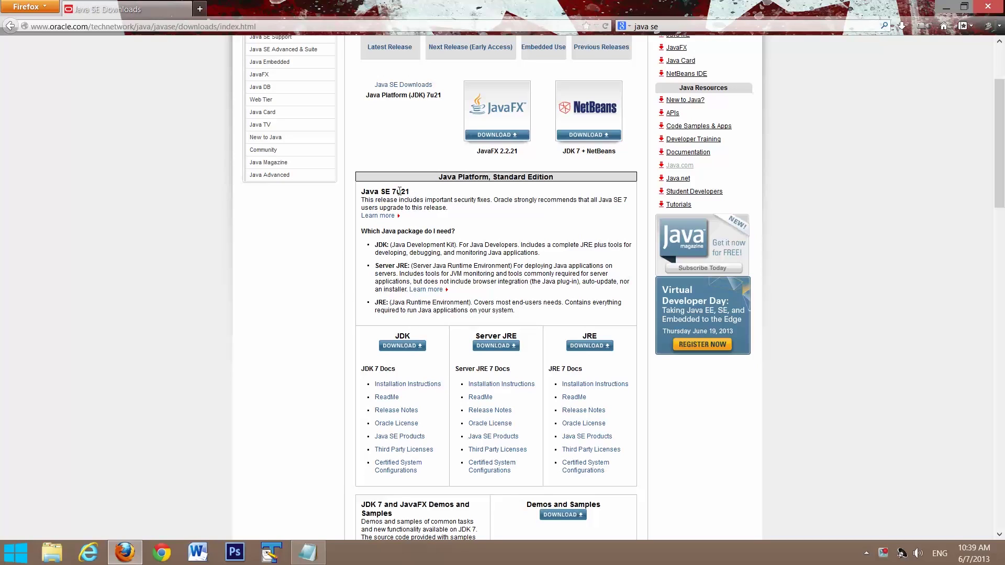
- Accept Oracle's JDK licence and save jdk-7u21-windows-x64.exe to disk
left_click(415, 350)
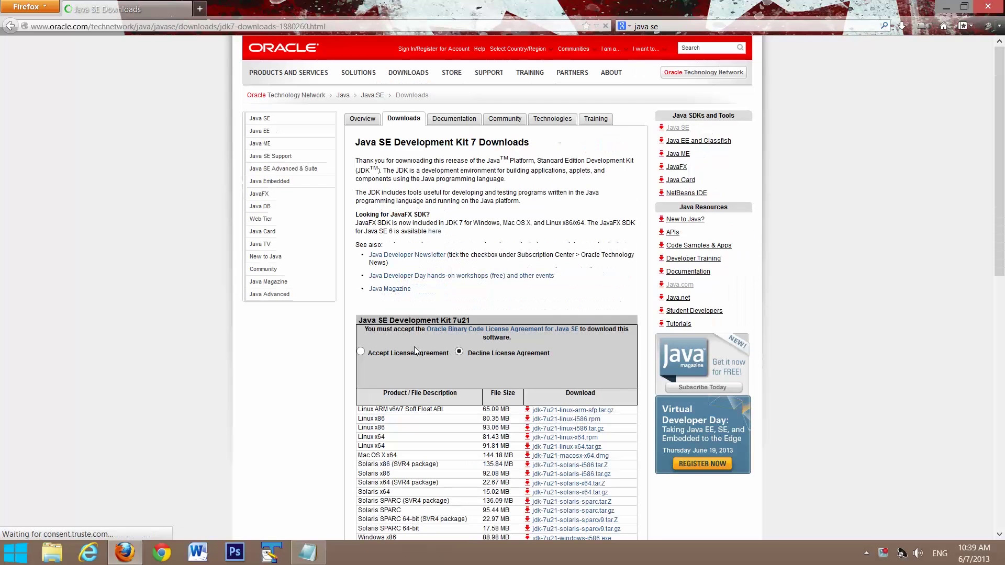
scroll(825, 267, "down", 3)
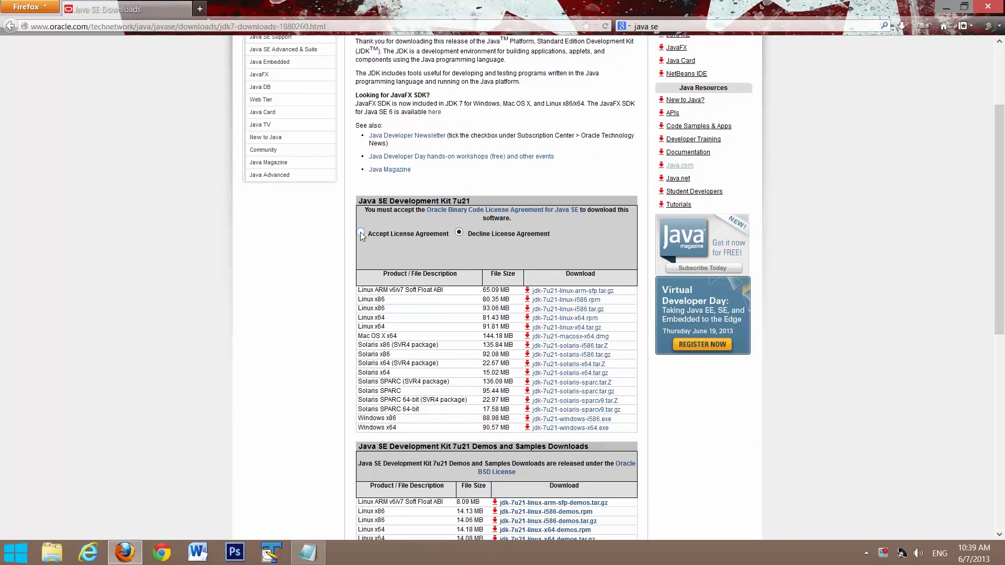
left_click(360, 232)
scroll(918, 255, "down", 2)
scroll(919, 256, "down", 2)
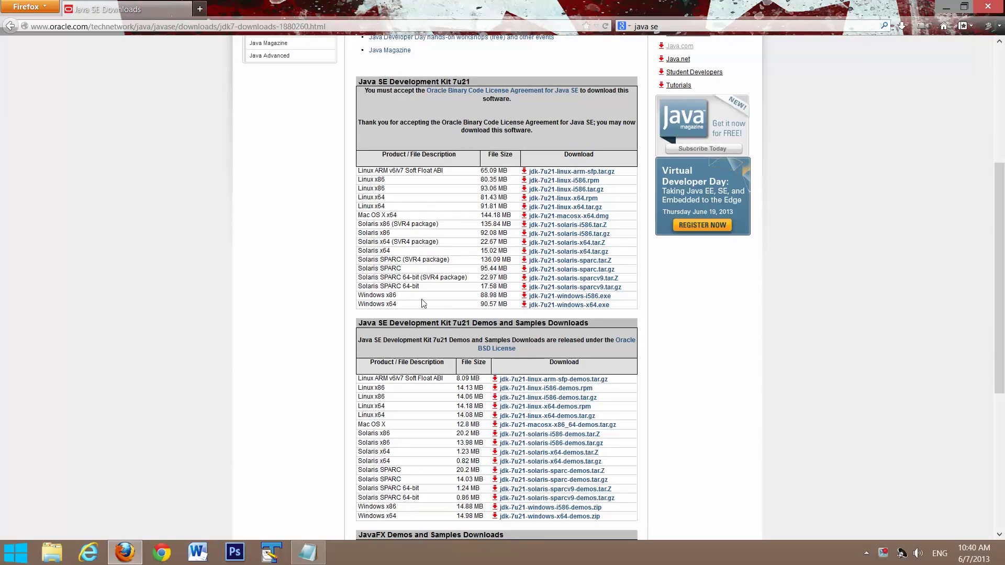
left_click(564, 308)
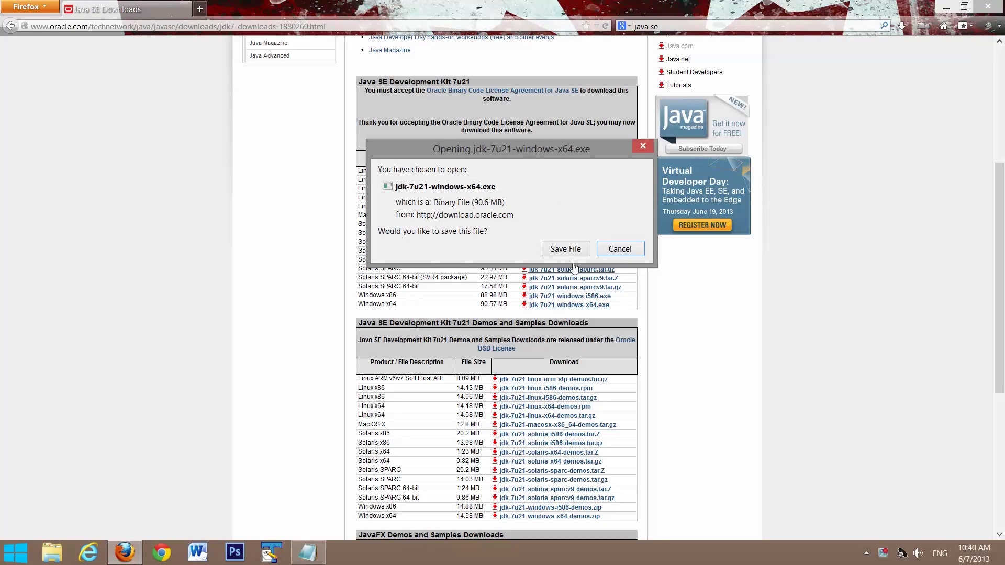
left_click(570, 250)
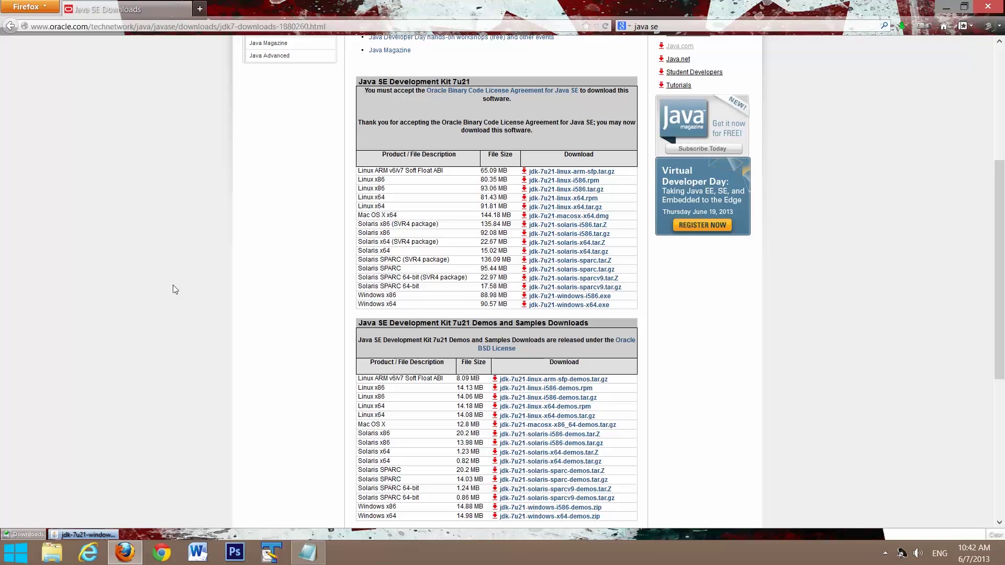
- Launch the downloaded jdk-7u21-windows-x64.exe installer from Firefox's downloads list
left_click(42, 12)
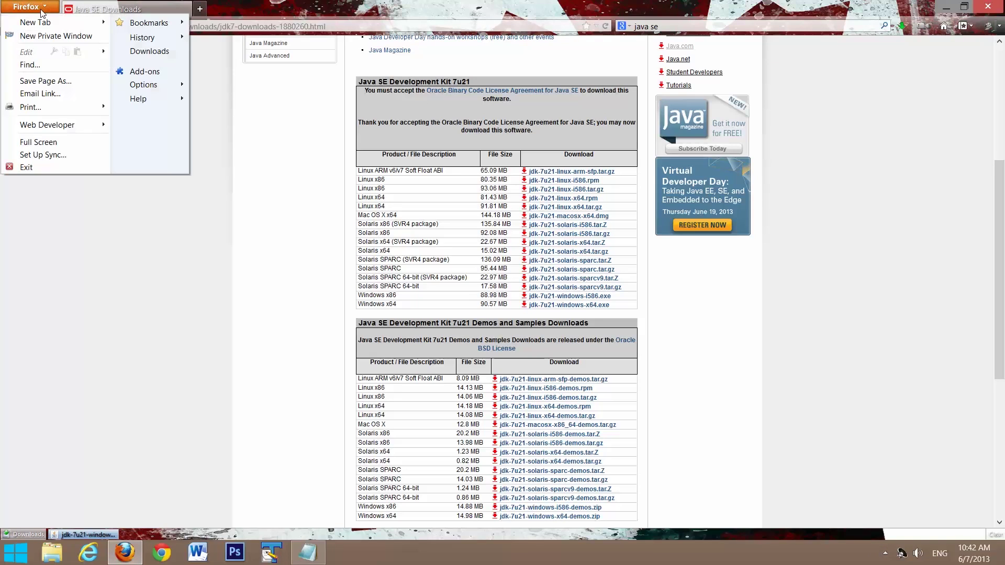
left_click(157, 52)
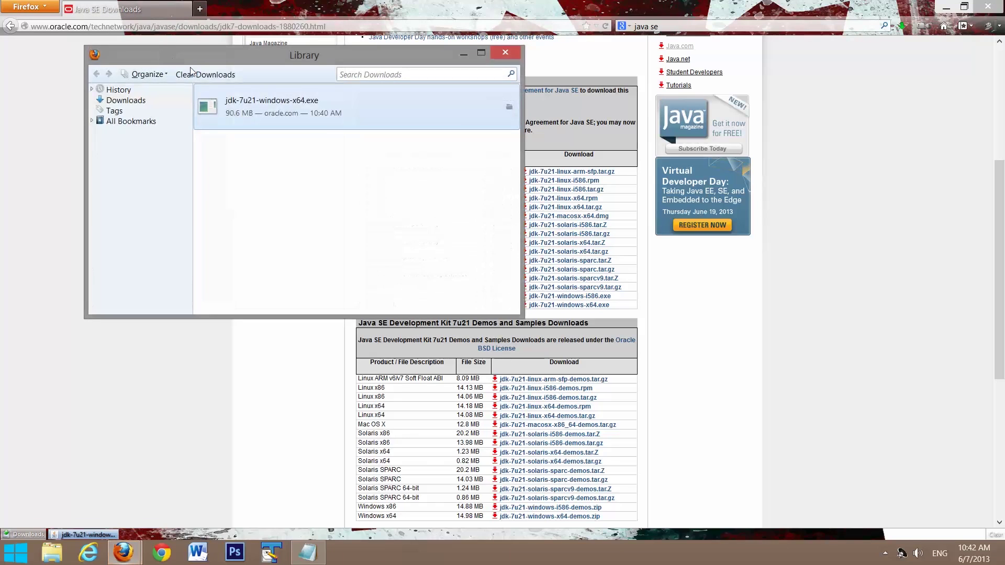
double_click(246, 109)
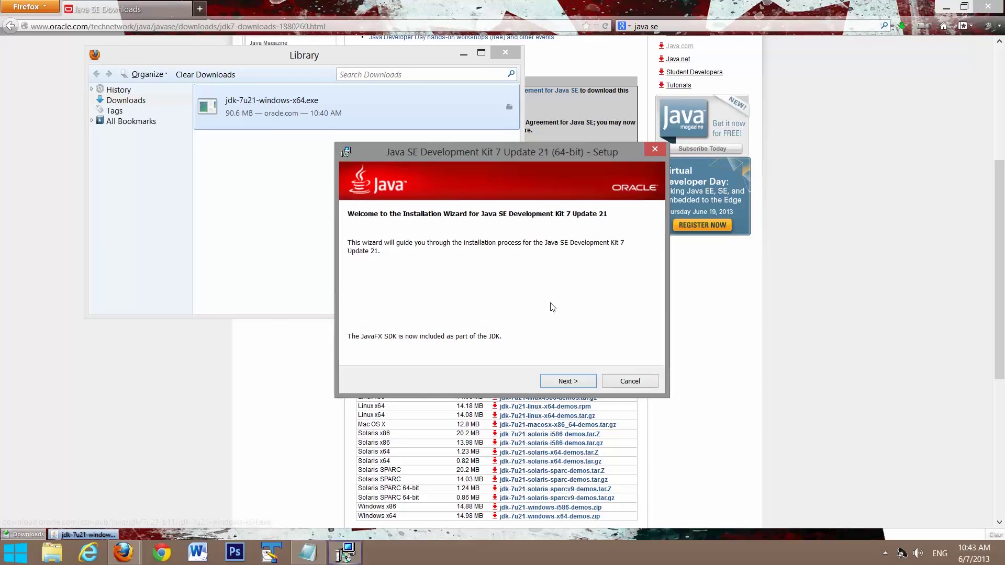
- Install JDK 7 Update 21 and its JRE with default folders, then close the installer and Library
left_click(572, 386)
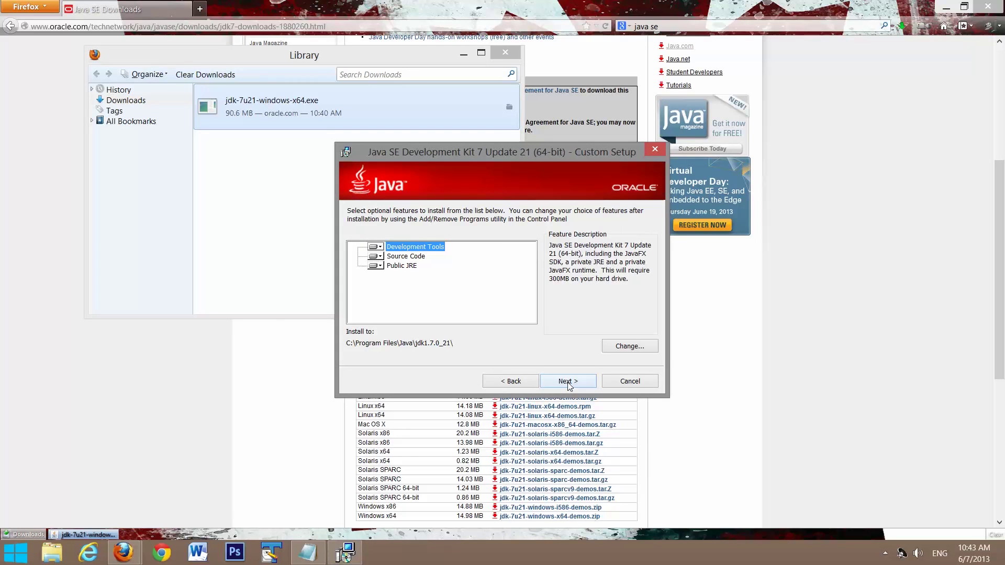
left_click(569, 386)
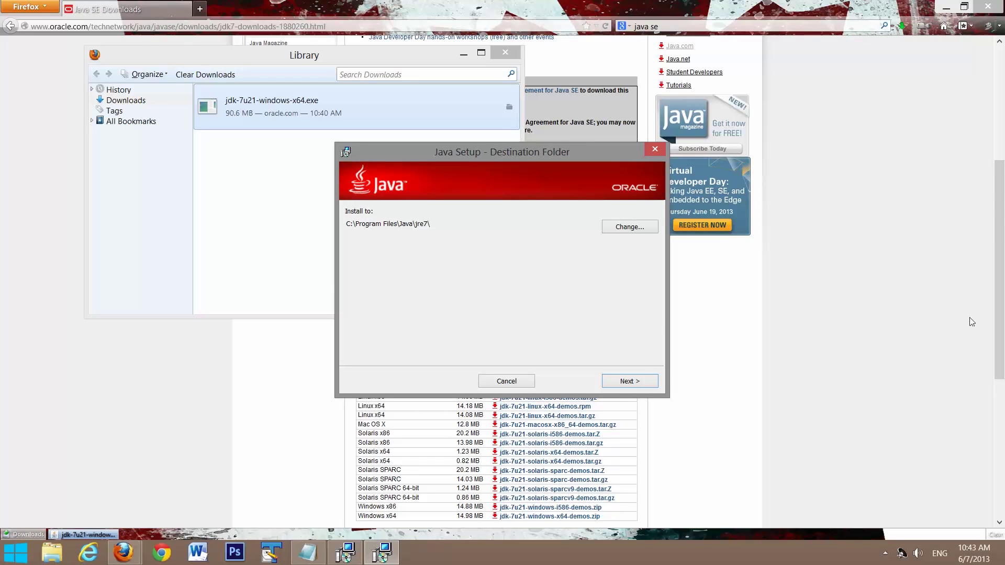
left_click(634, 379)
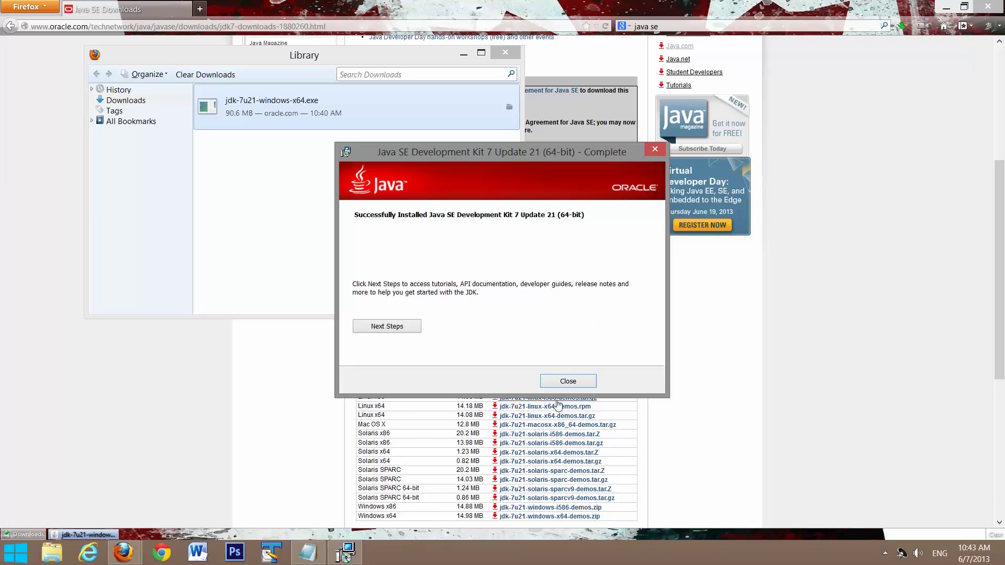
left_click(567, 381)
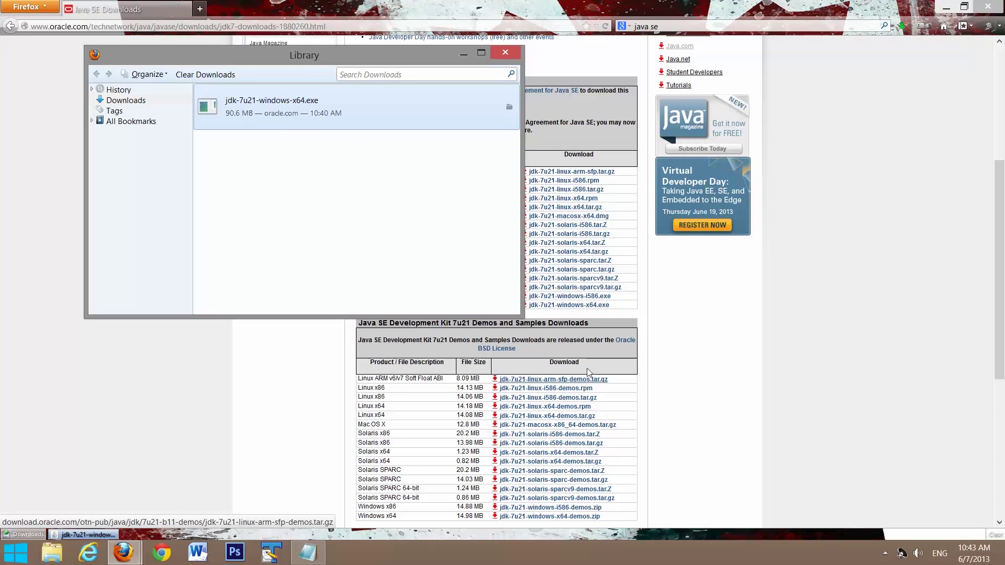
left_click(504, 54)
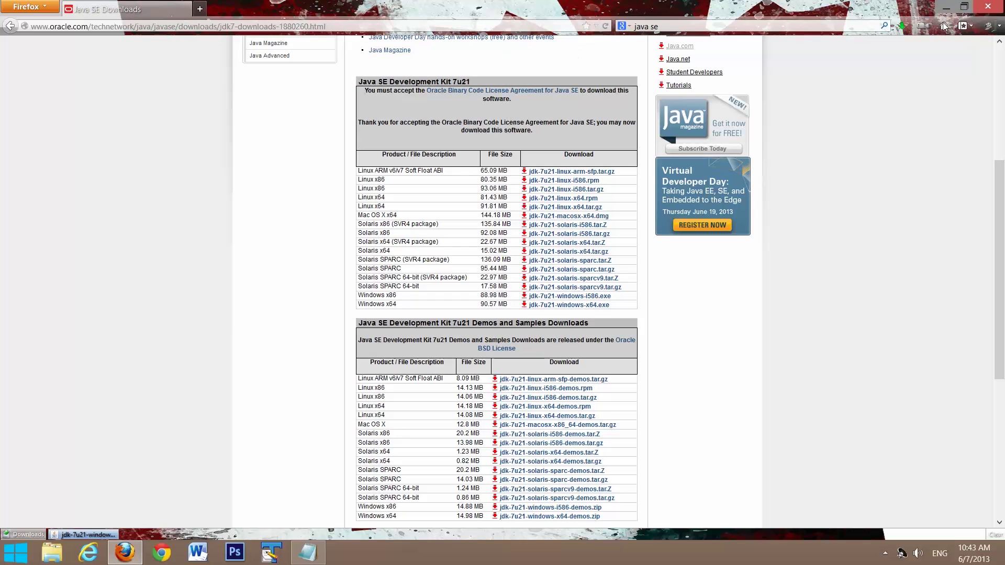
- Close Firefox and browse to C:\Program Files\Java\jdk1.7.0_21 in File Explorer
left_click(980, 13)
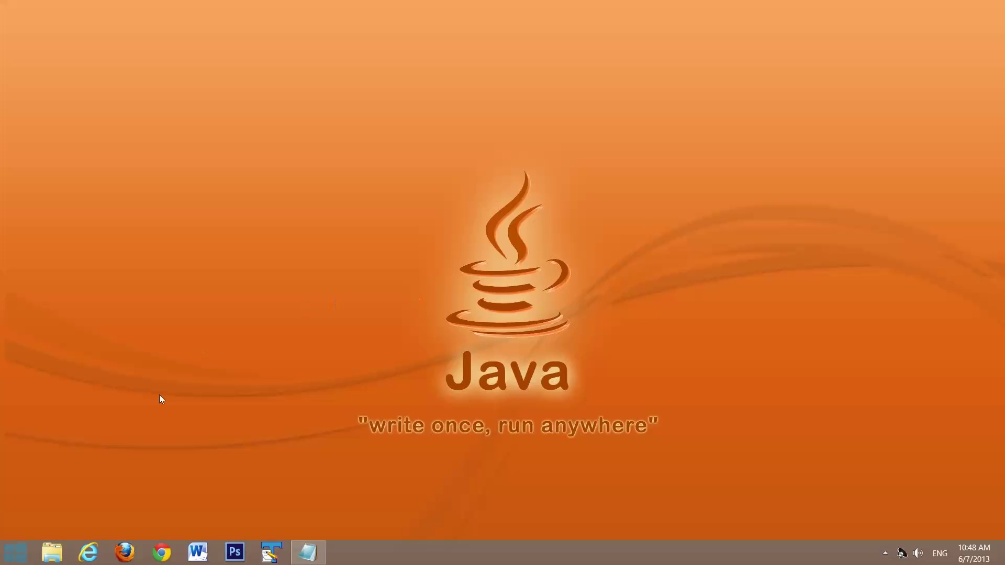
left_click(22, 550)
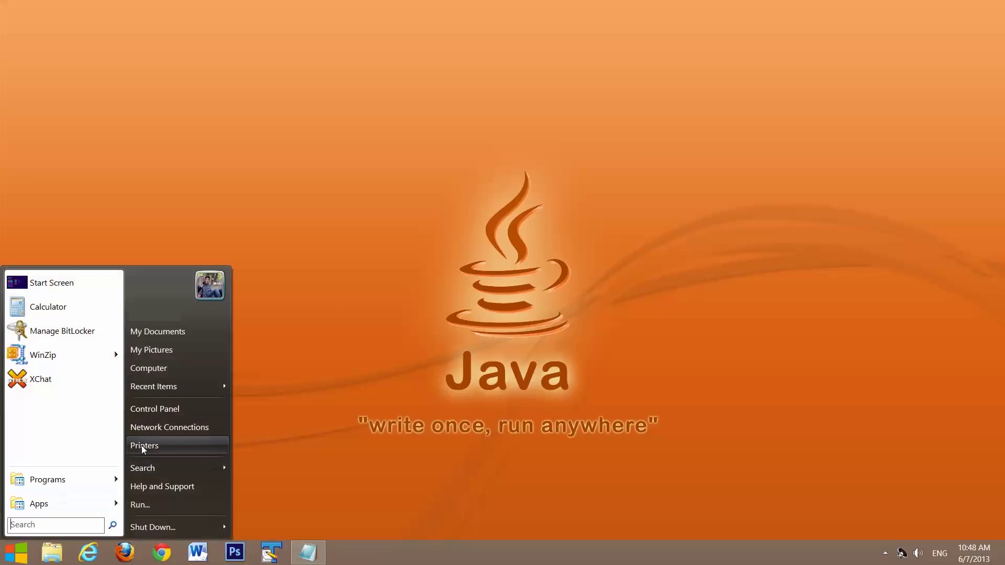
left_click(149, 369)
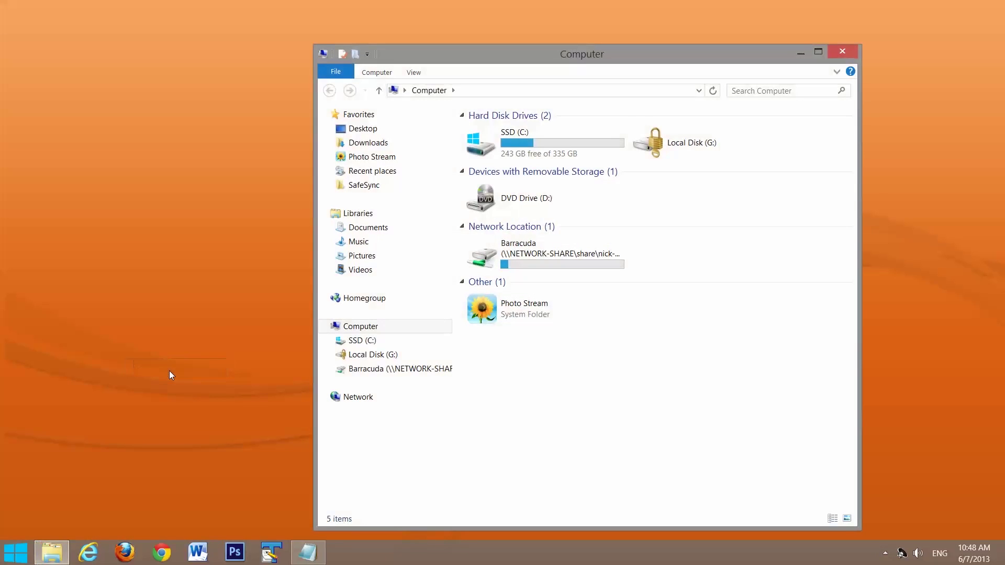
double_click(530, 137)
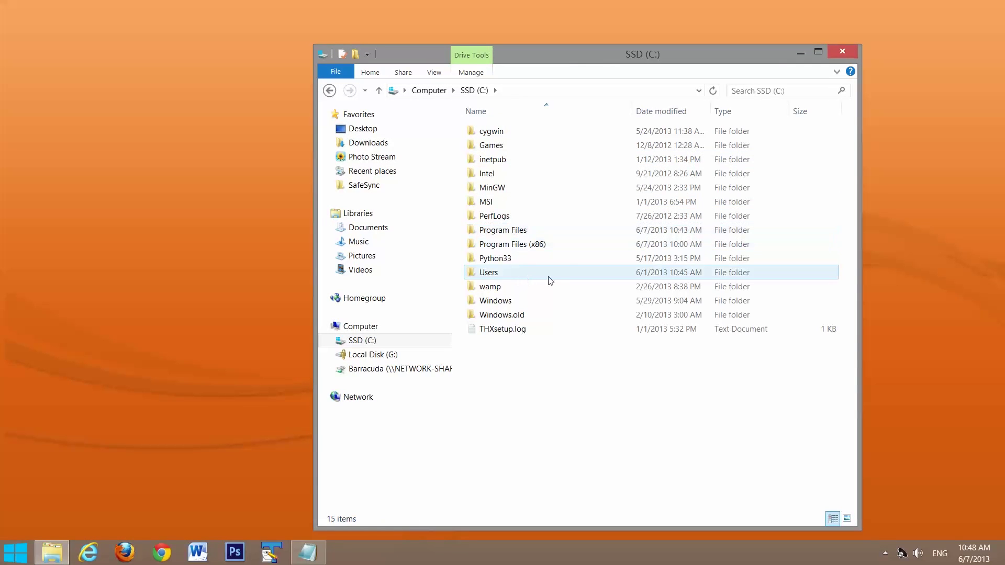
double_click(508, 235)
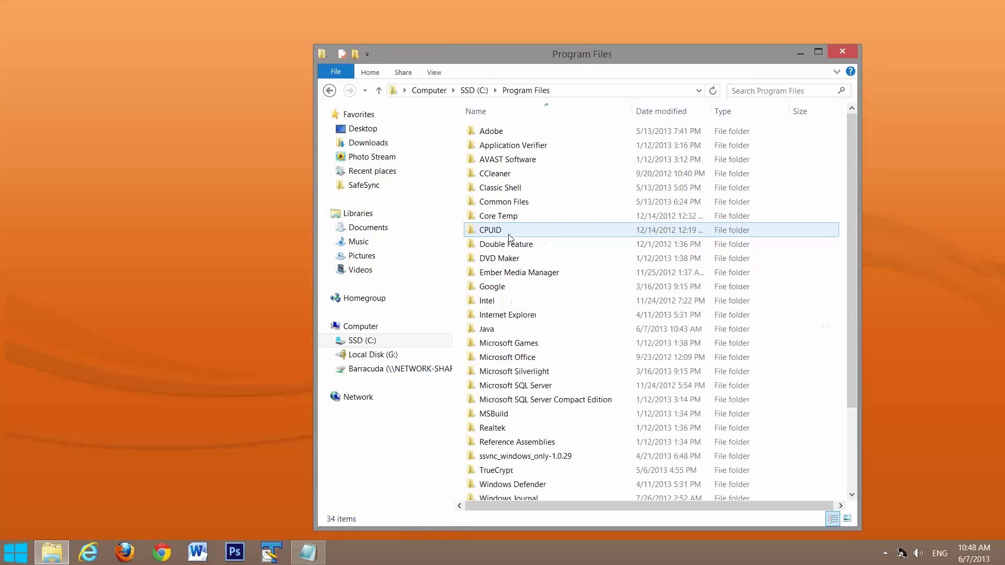
double_click(492, 335)
left_click(516, 135)
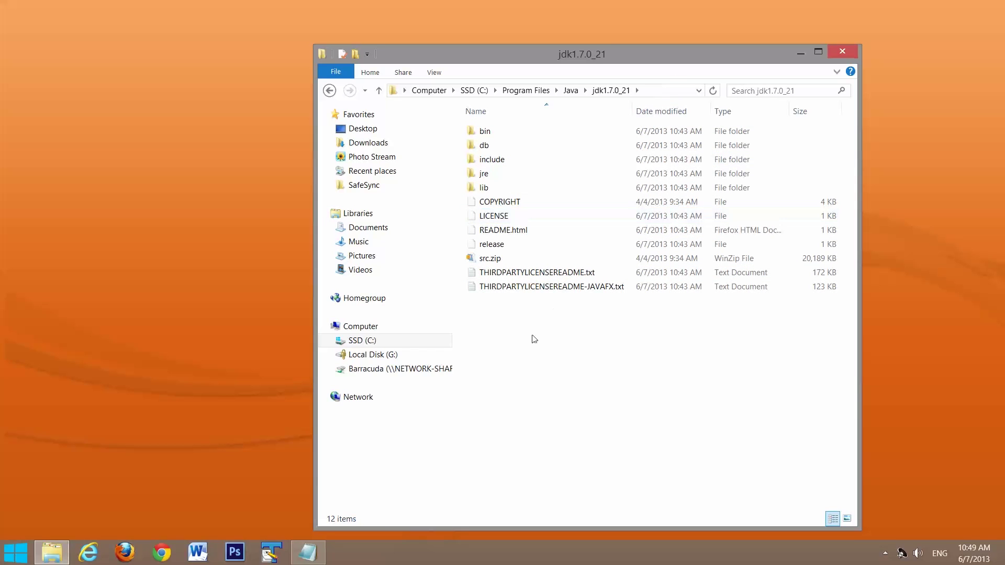
- Copy the folder path C:\Program Files\Java\jdk1.7.0_21 from the address bar
left_click(668, 92)
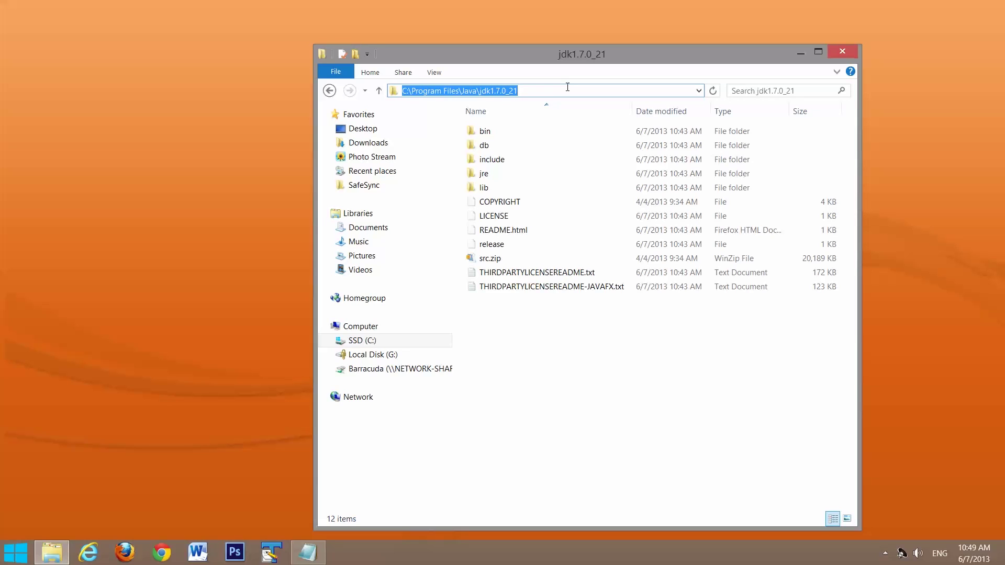
right_click(518, 91)
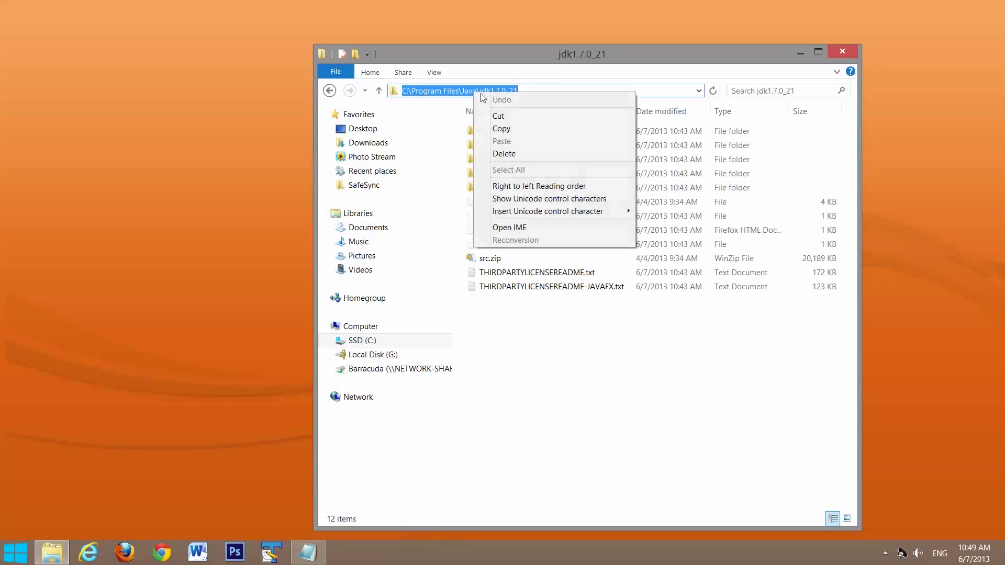
left_click(516, 131)
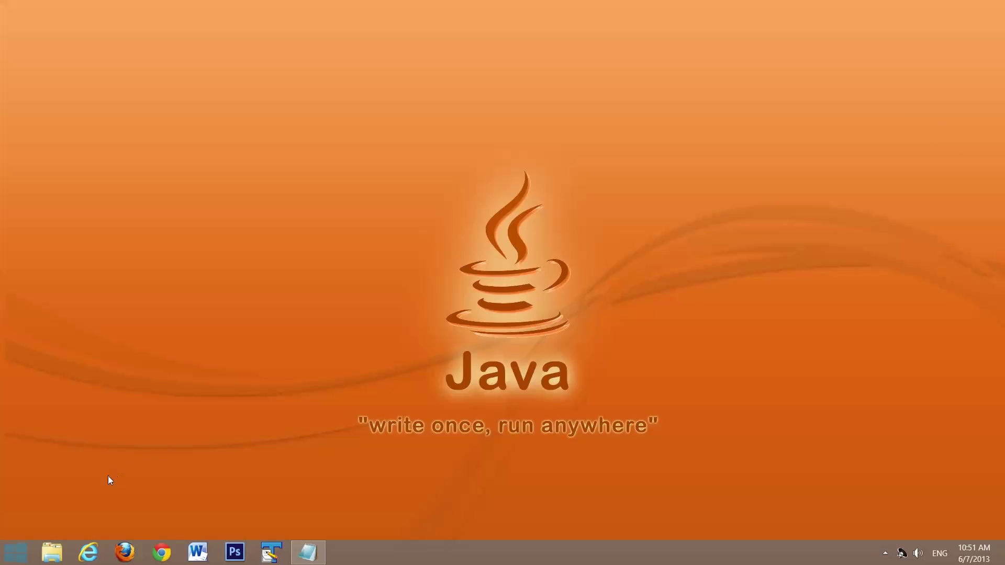
- Go from Control Panel's System page through Advanced system settings to Environment Variables
left_click(21, 552)
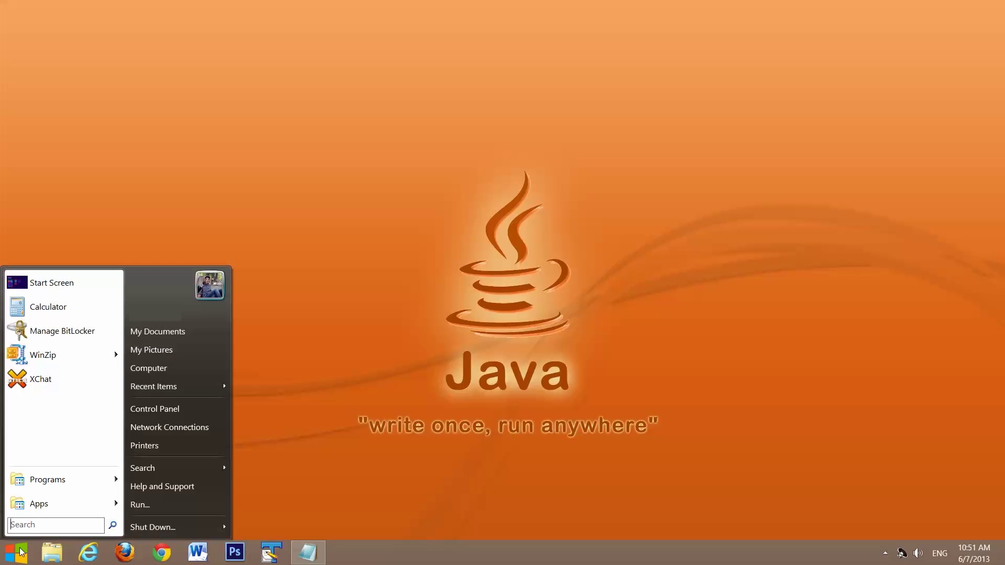
left_click(154, 412)
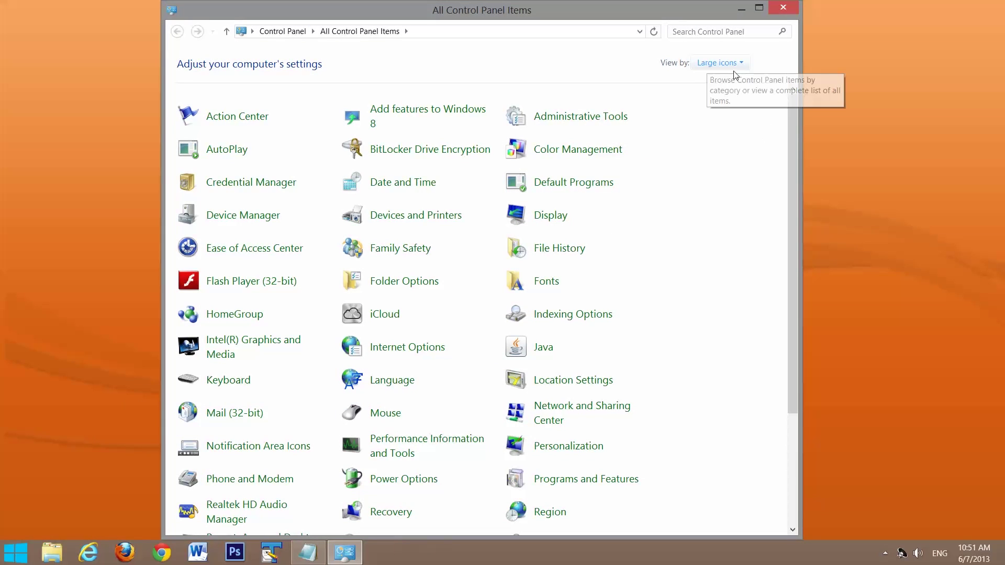
left_click(718, 63)
left_click(733, 92)
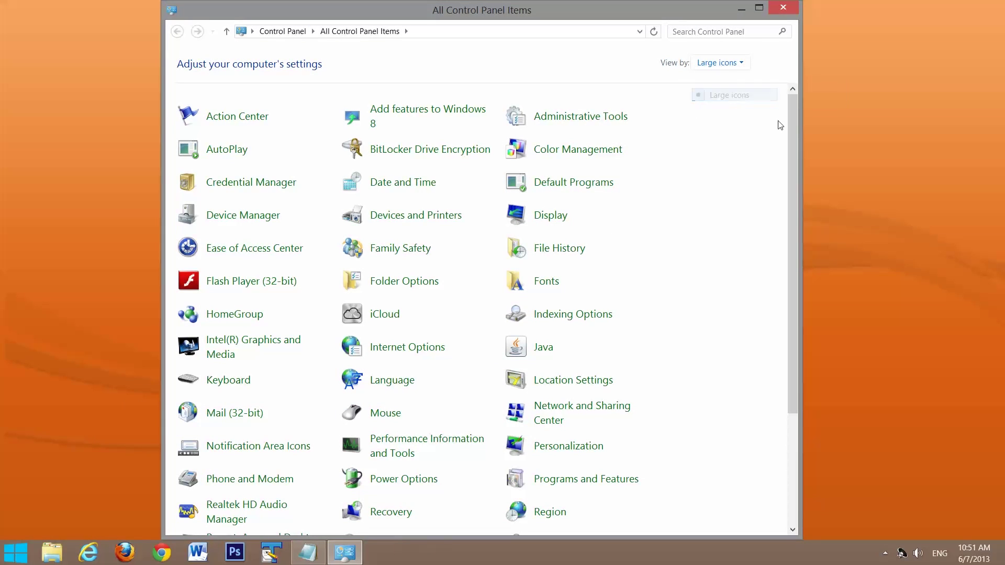
left_click_drag(792, 129, 792, 237)
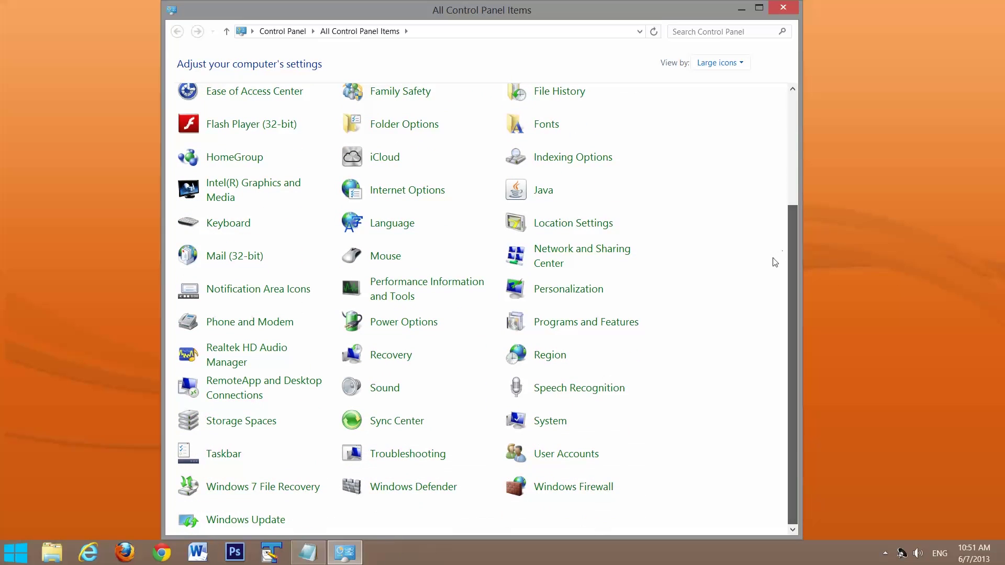
left_click(550, 422)
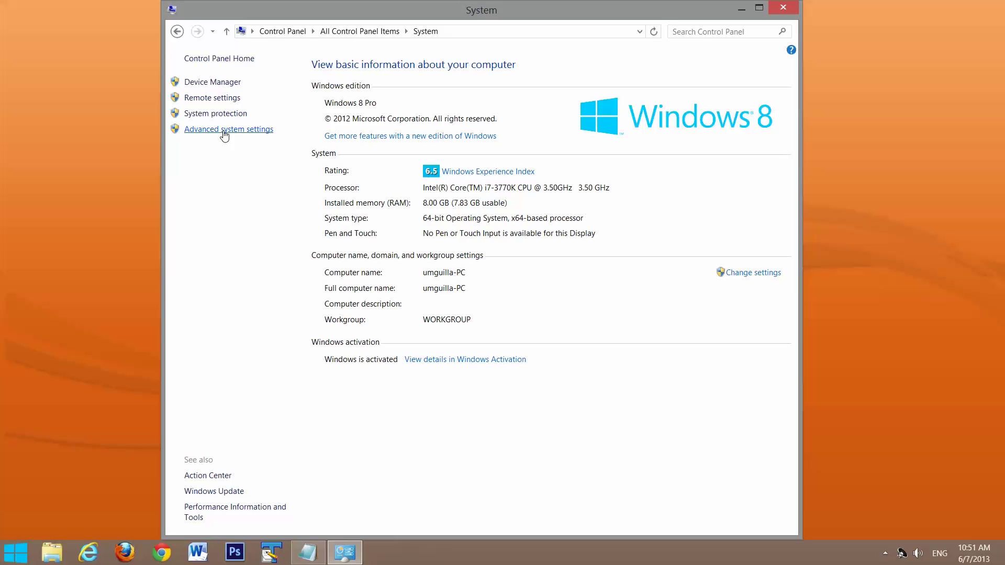
left_click(225, 135)
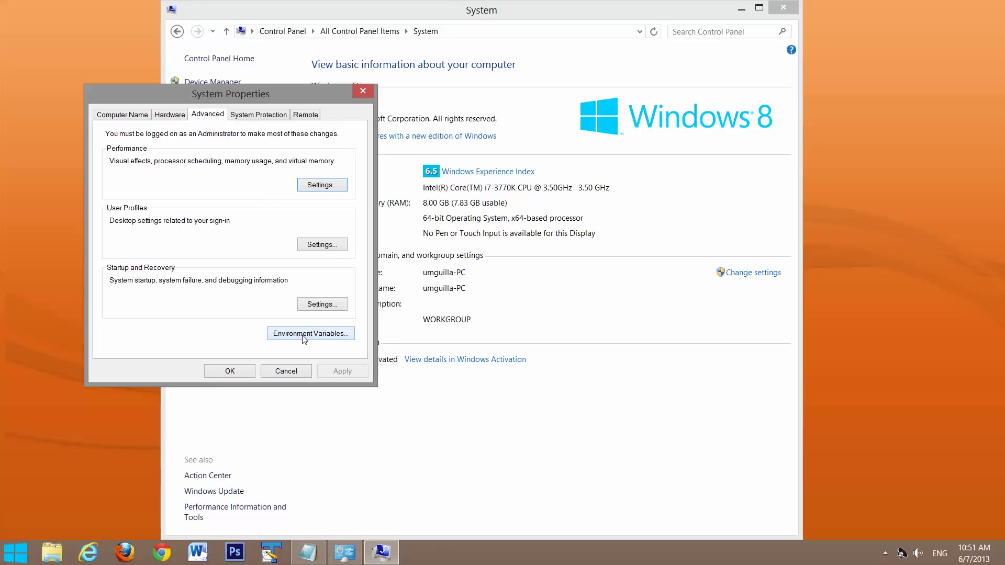
left_click(303, 334)
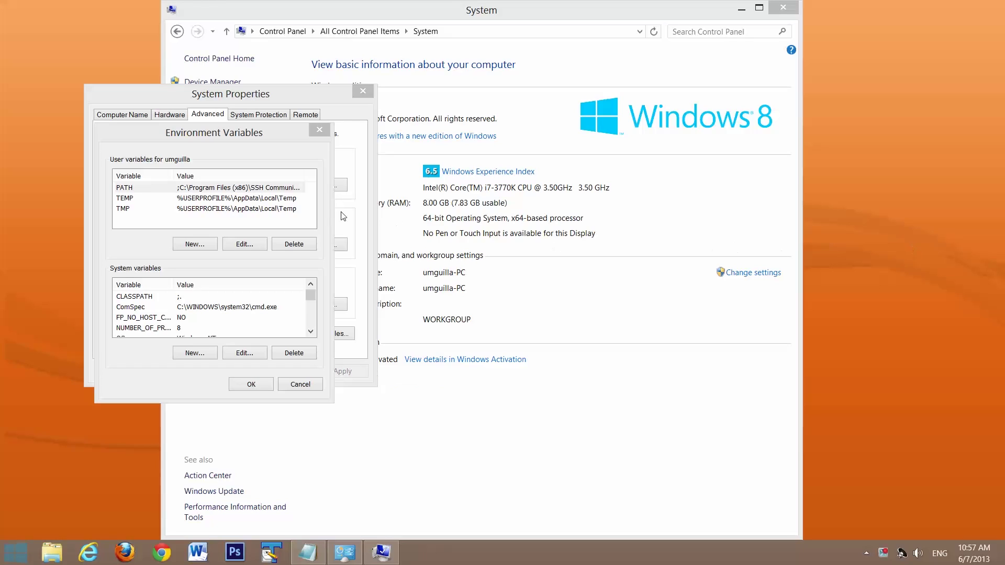
- Prepend C:\Program Files\Java\jdk1.7.0_21\bin with a ';' separator to the user PATH variable
left_click(194, 193)
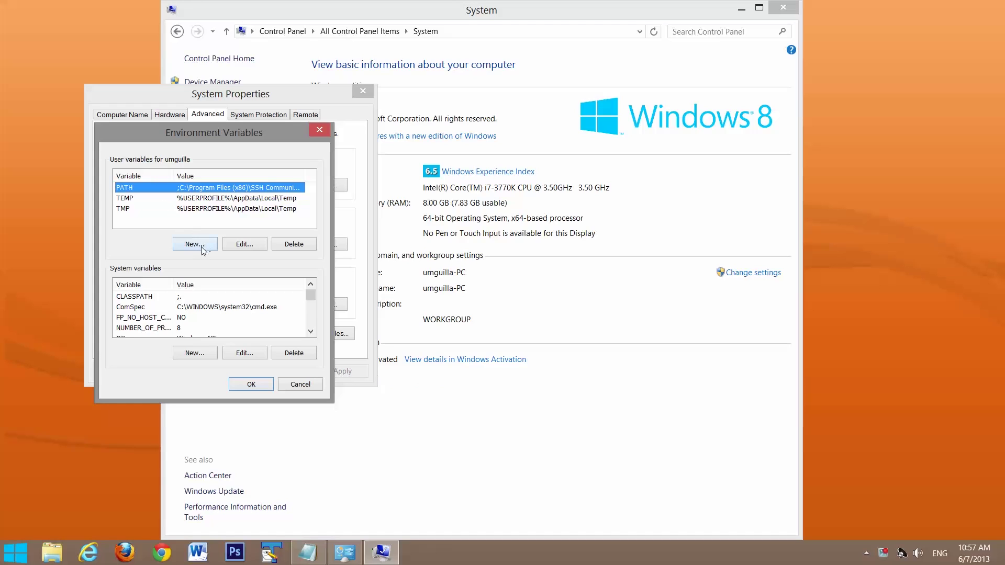
left_click(244, 244)
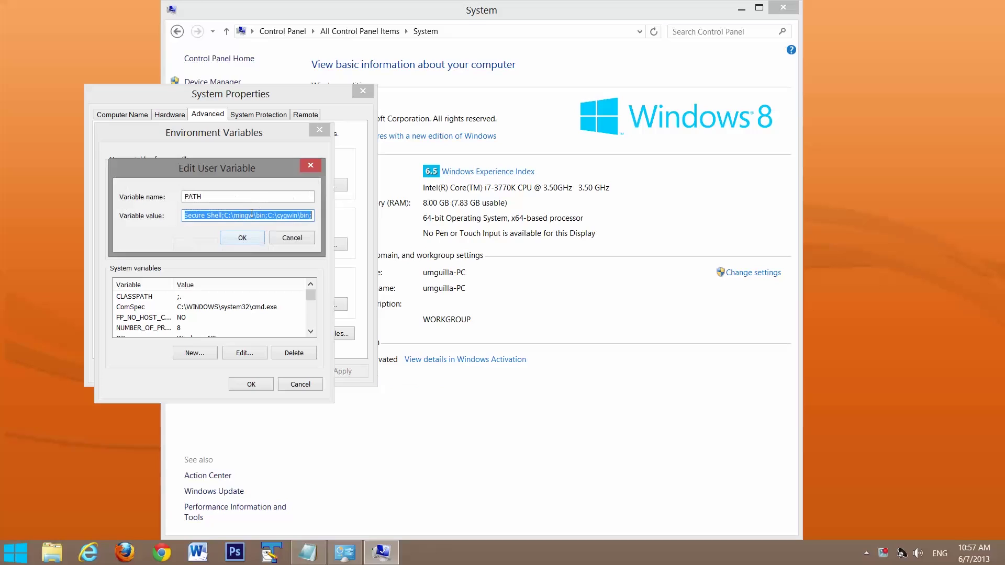
left_click_drag(207, 215, 152, 212)
key("Home")
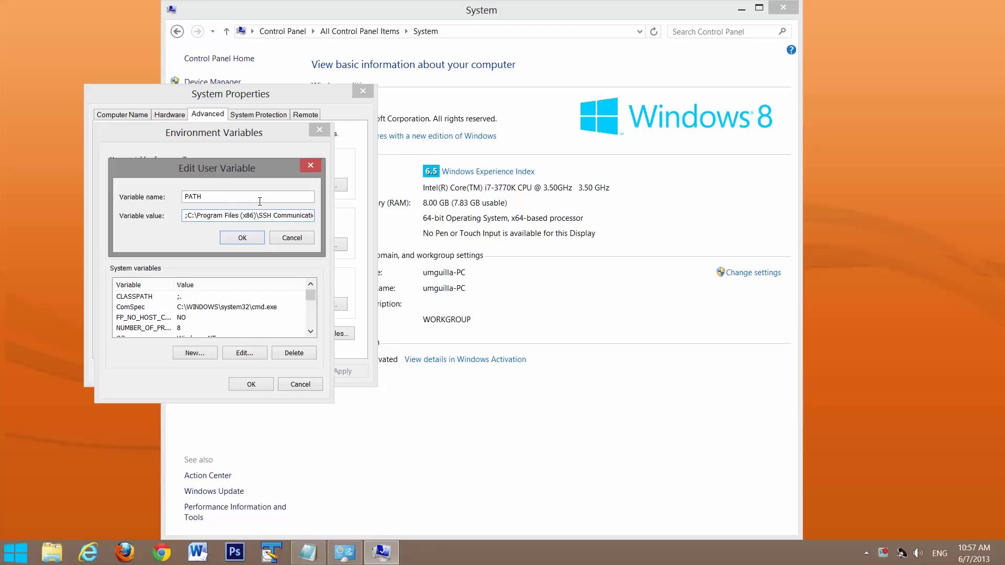
right_click(185, 216)
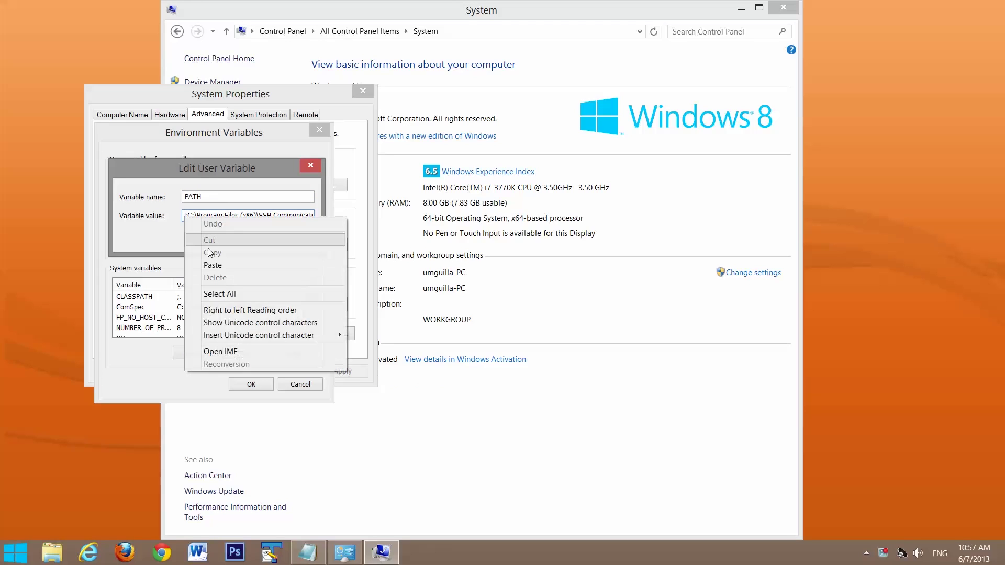
left_click(225, 261)
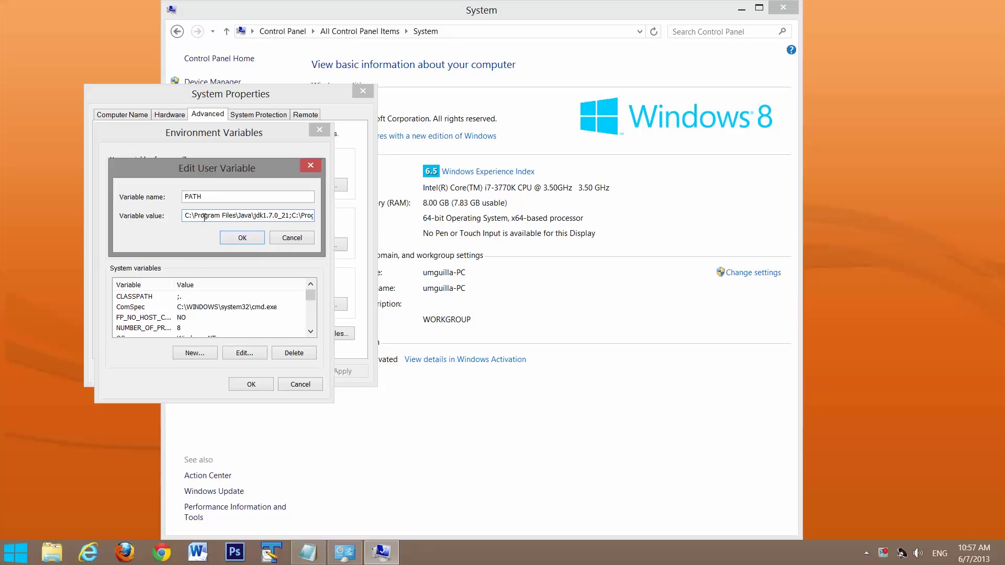
key("Home")
type(";")
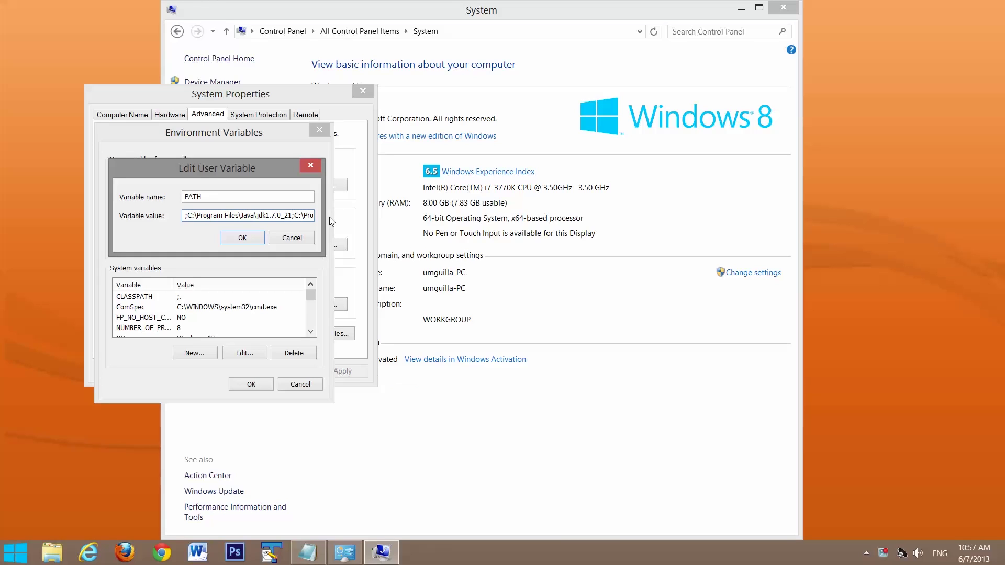
type("\\bin")
left_click(250, 238)
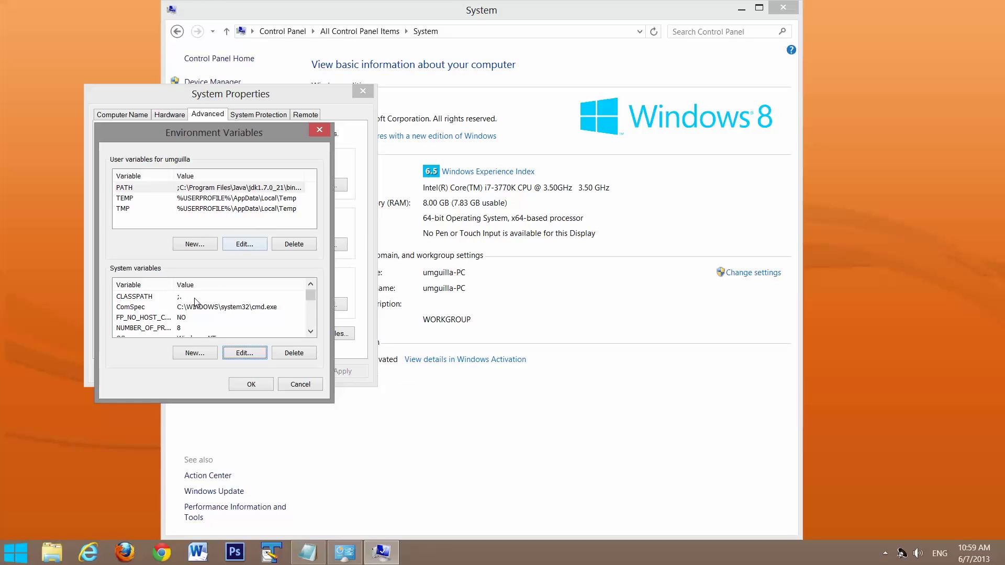
left_click(140, 297)
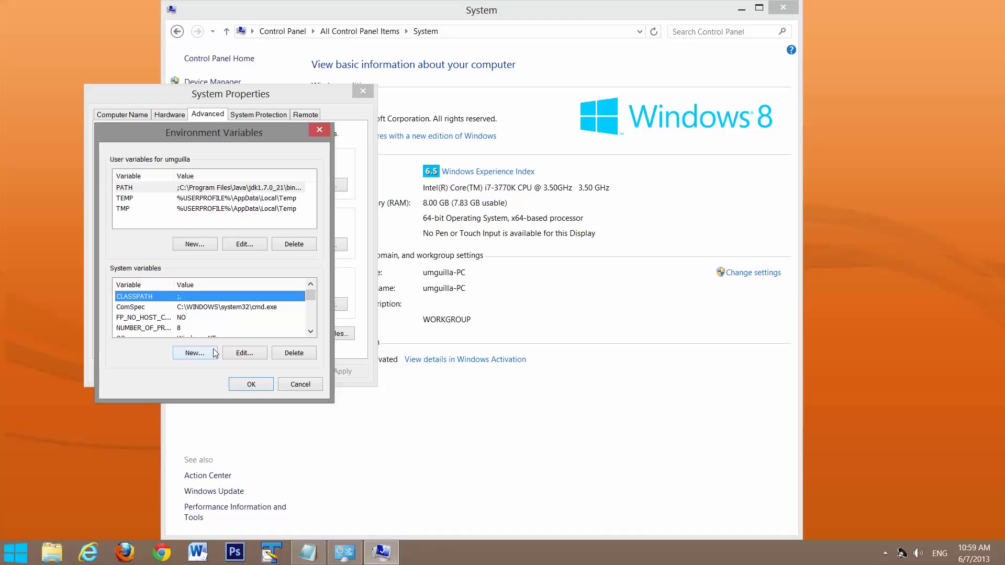
left_click(242, 355)
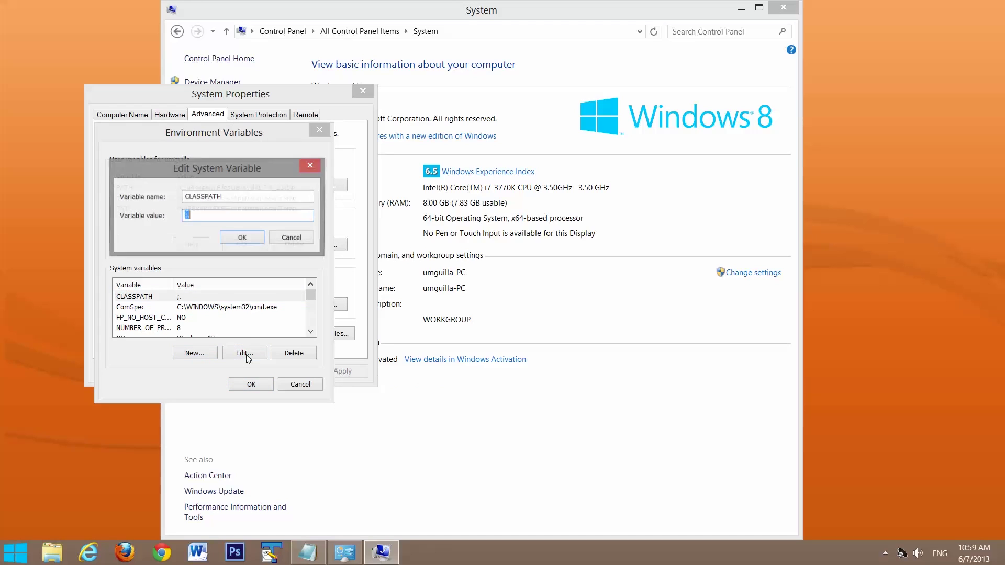
left_click(202, 216)
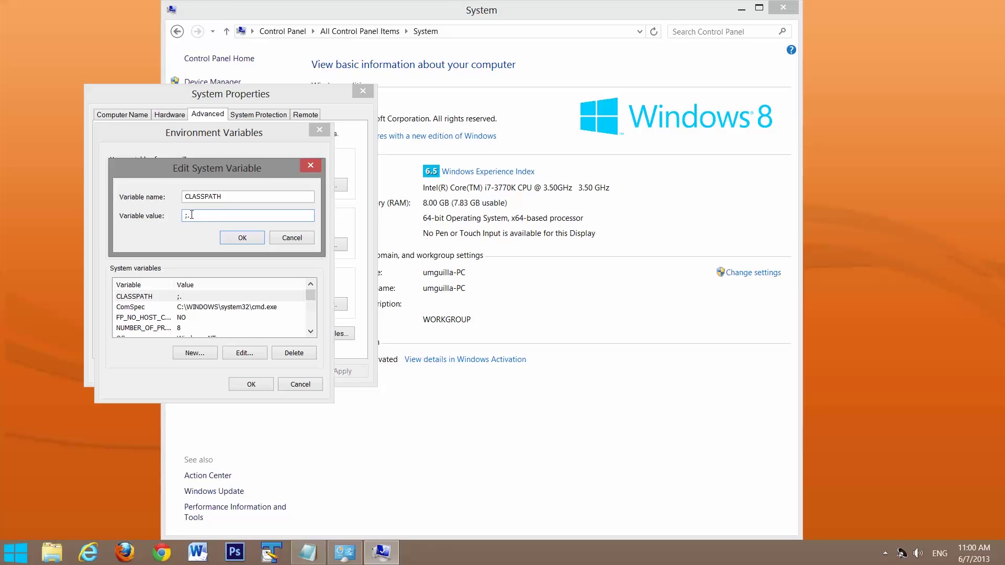
left_click(240, 238)
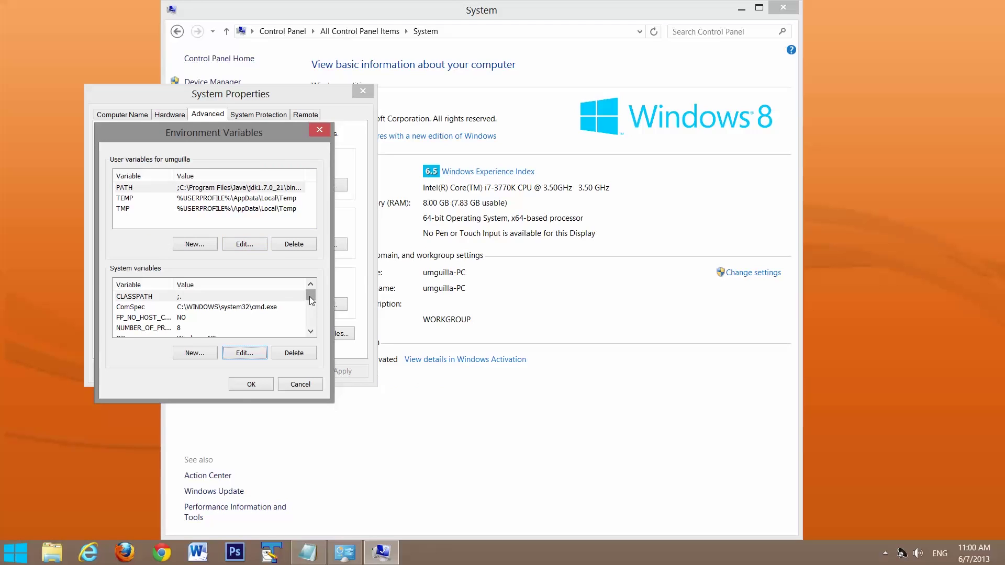
left_click_drag(309, 296, 310, 302)
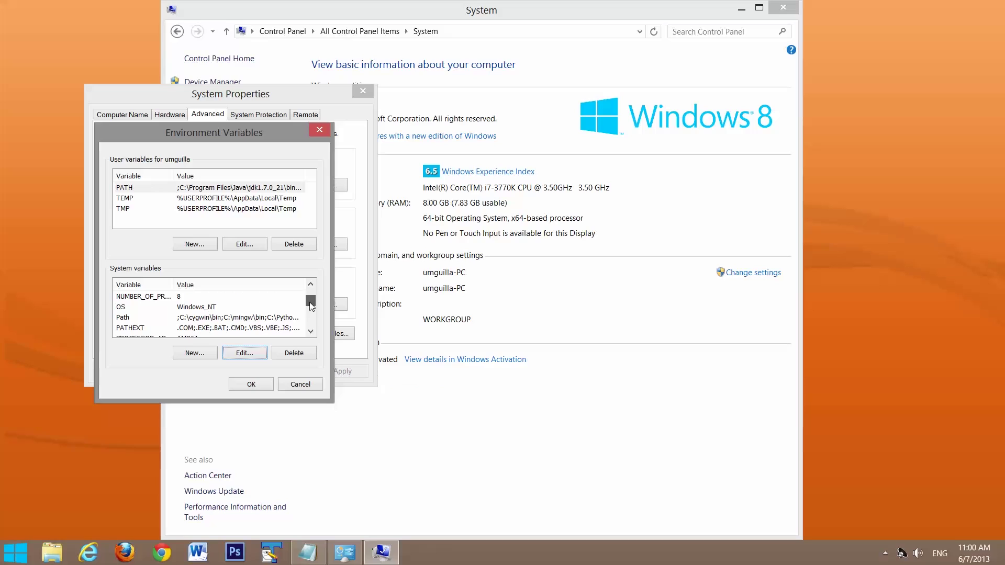
- Insert C:\Program Files\Java\jdk1.7.0_21\bin with a ';' separator at the front of system Path
left_click(198, 318)
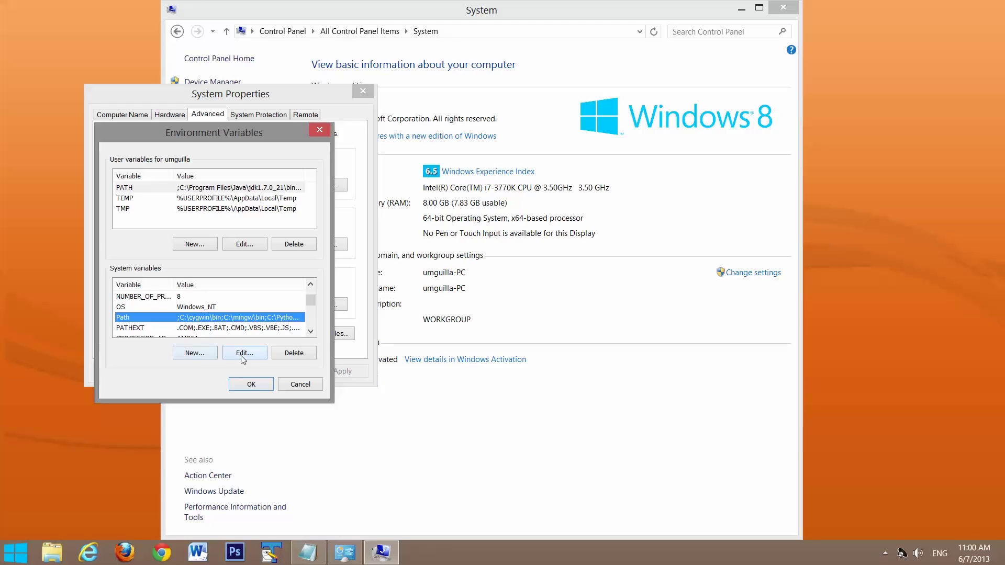
left_click(244, 354)
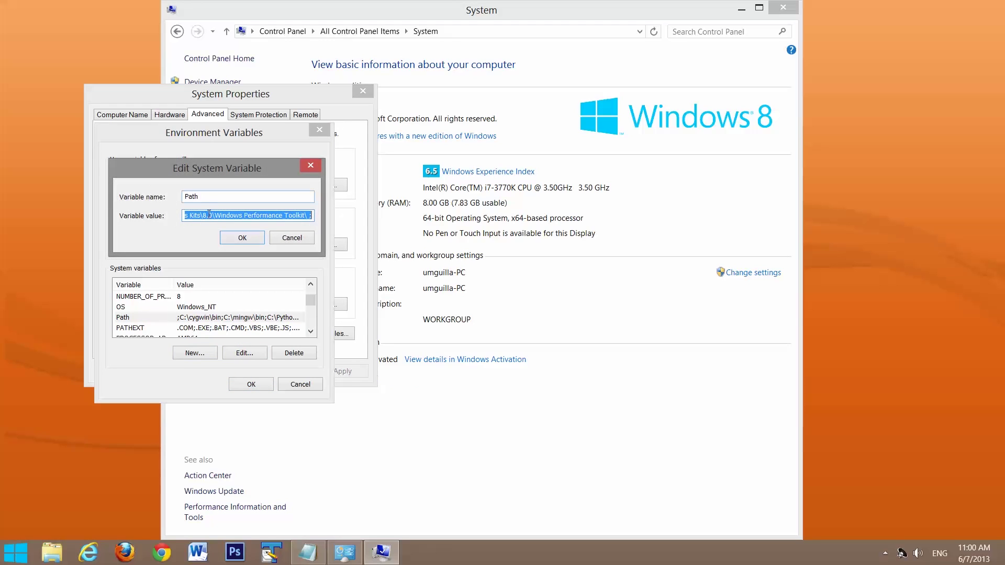
left_click_drag(208, 213, 185, 216)
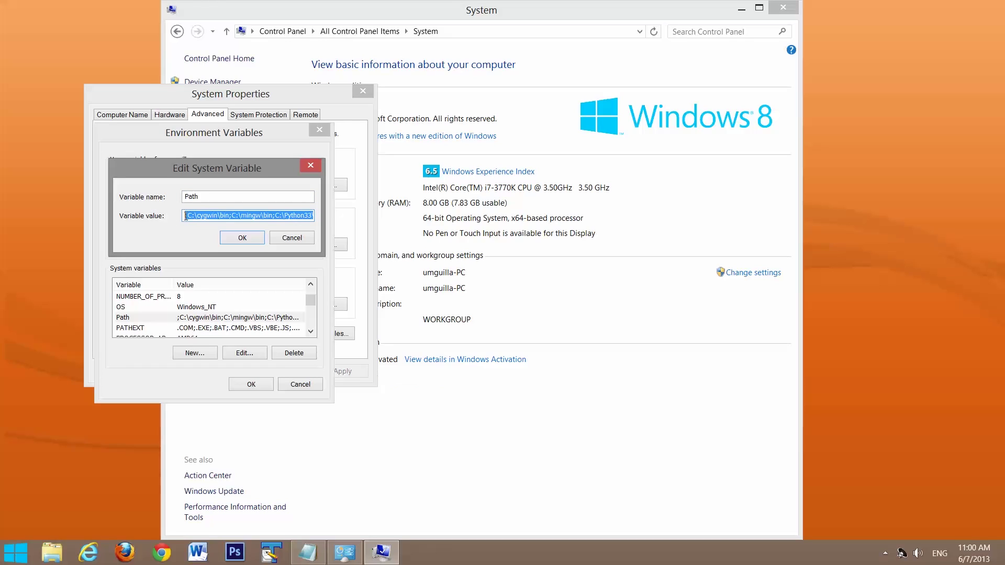
left_click(186, 215)
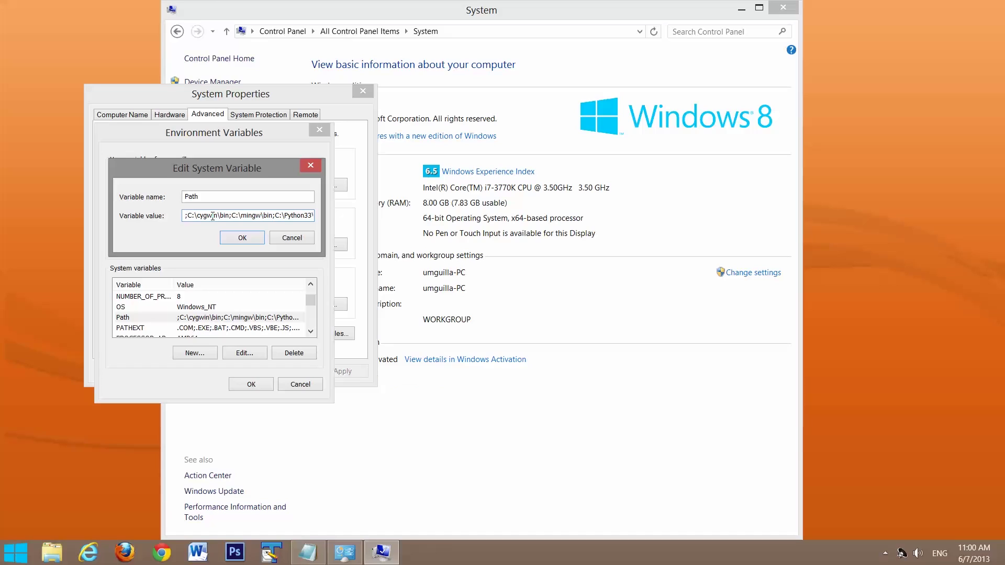
type(";")
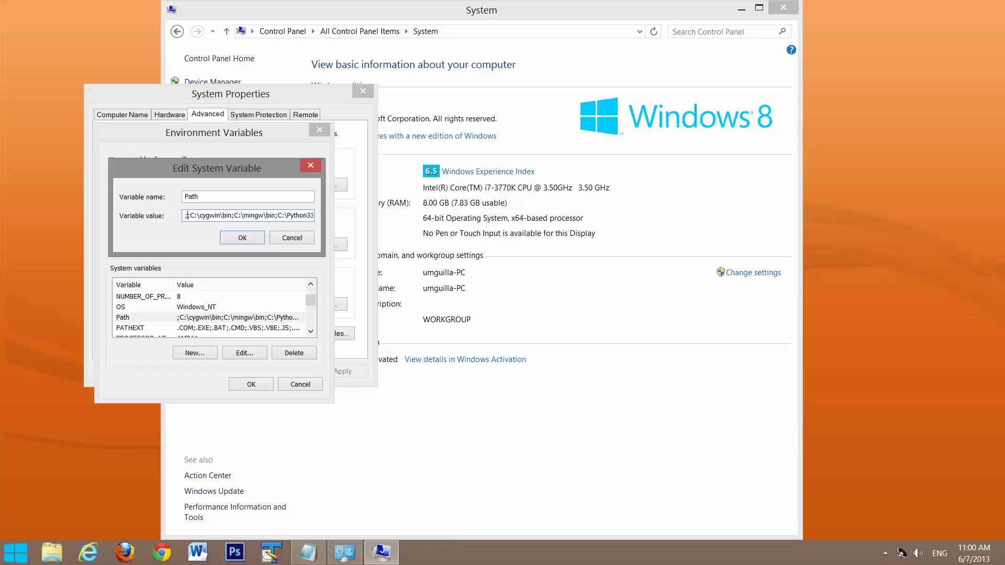
right_click(186, 215)
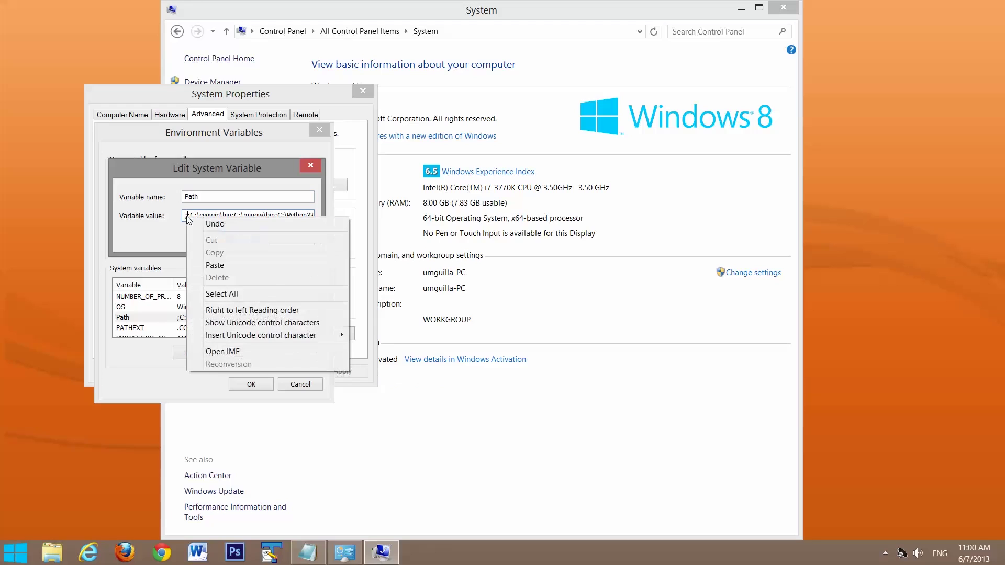
left_click(218, 264)
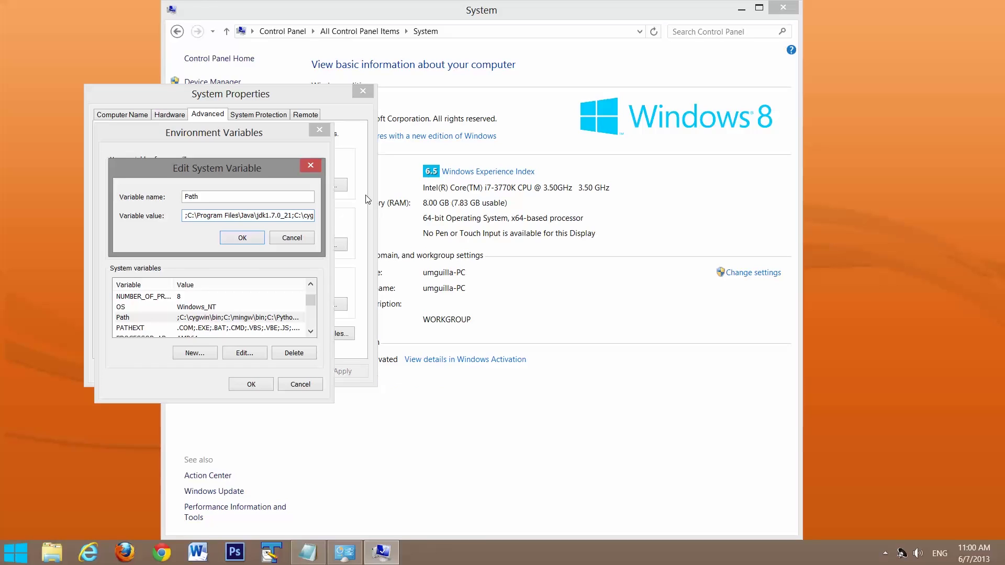
type("\\bin")
left_click(239, 240)
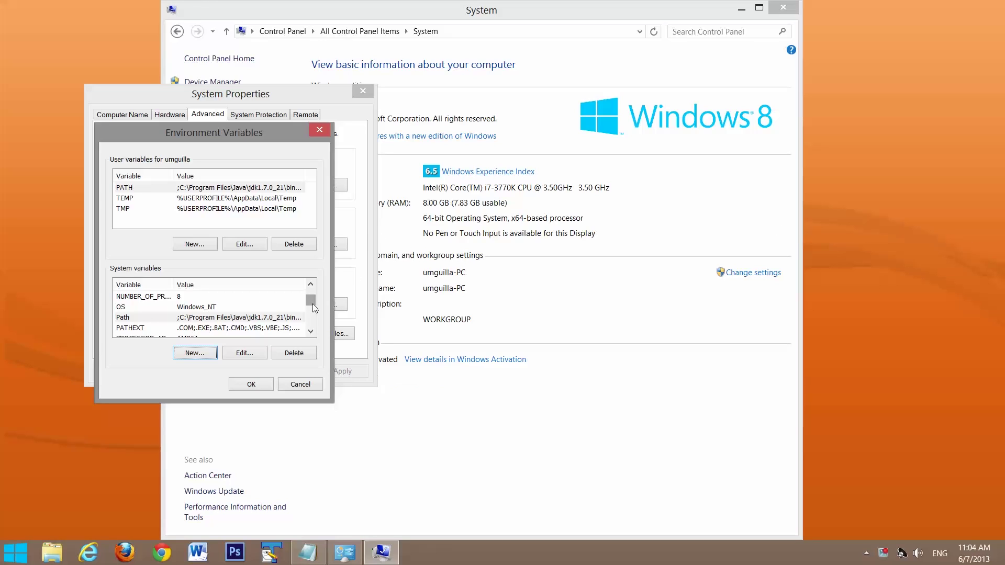
mouse_move(312, 308)
left_mouse_down()
mouse_move(313, 298)
mouse_move(313, 330)
mouse_move(308, 290)
left_mouse_up()
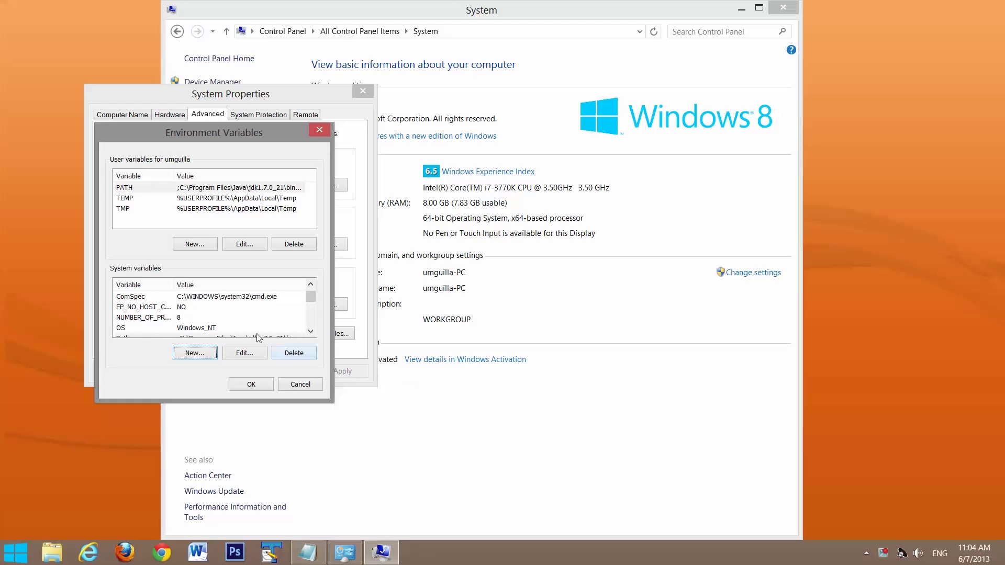
- Create system variable JAVA_HOME set to C:\Program Files\Java\jdk1.7.0_21; and confirm both dialogs
left_click(195, 353)
type("J")
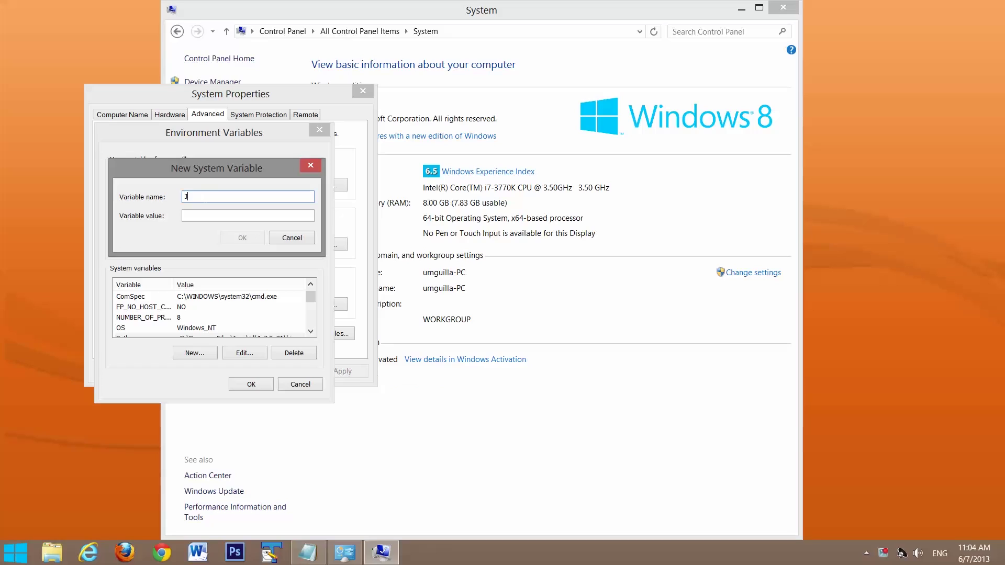
type("AVA_HOME")
right_click(191, 215)
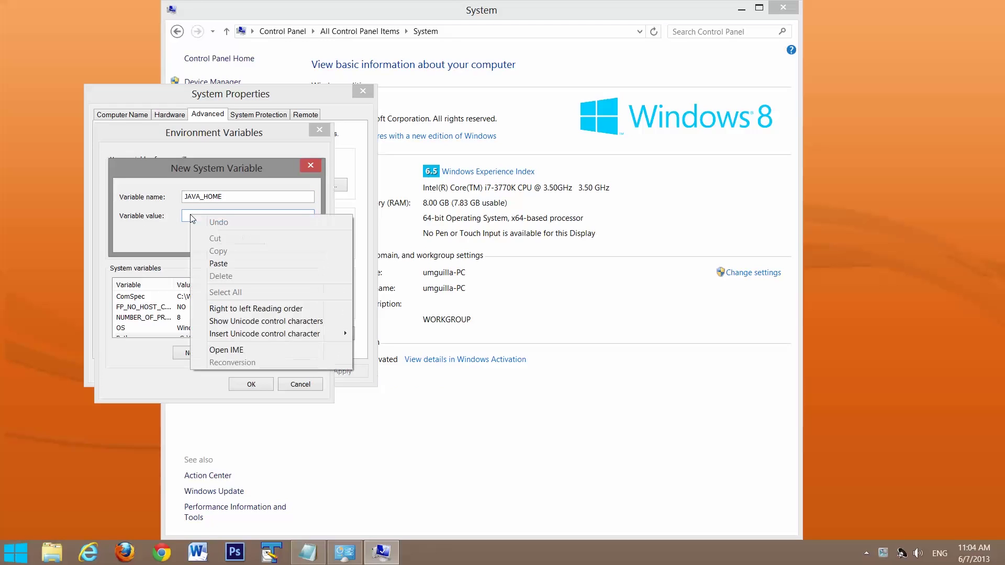
left_click(243, 265)
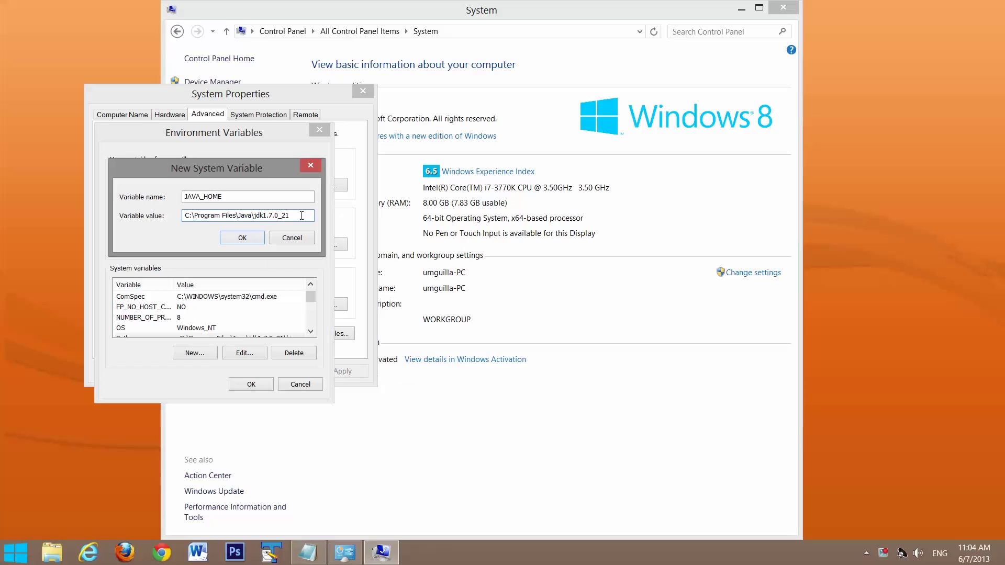
type(";")
left_click(241, 239)
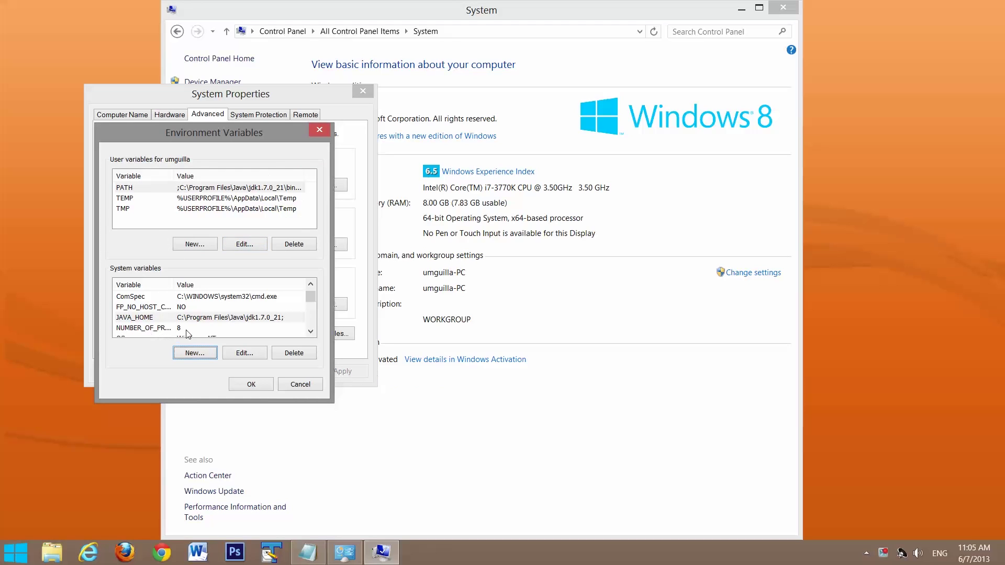
left_click(251, 388)
left_click(228, 375)
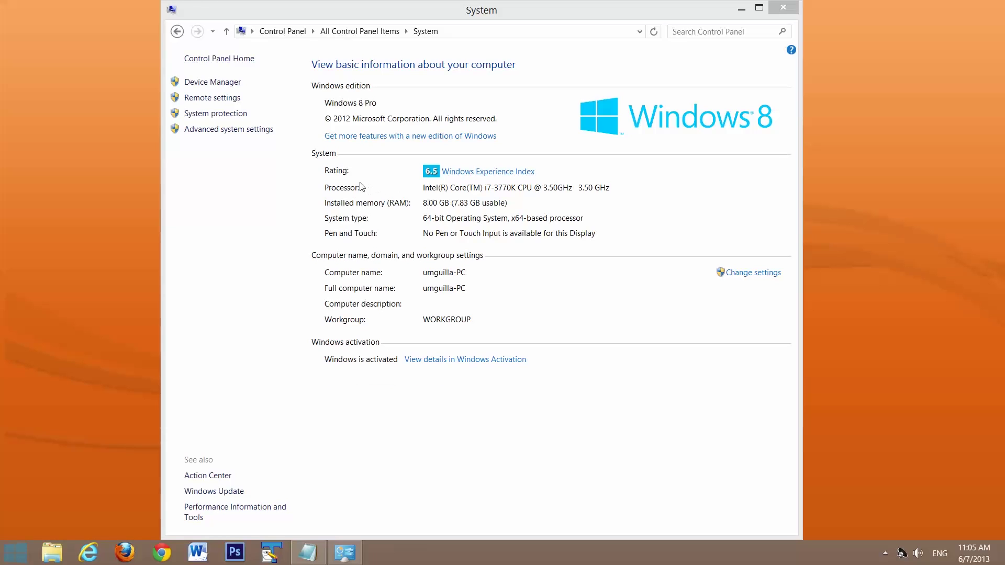
- Review CLASSPATH, JAVA_HOME and Path in Environment Variables, then close every System window
left_click(251, 134)
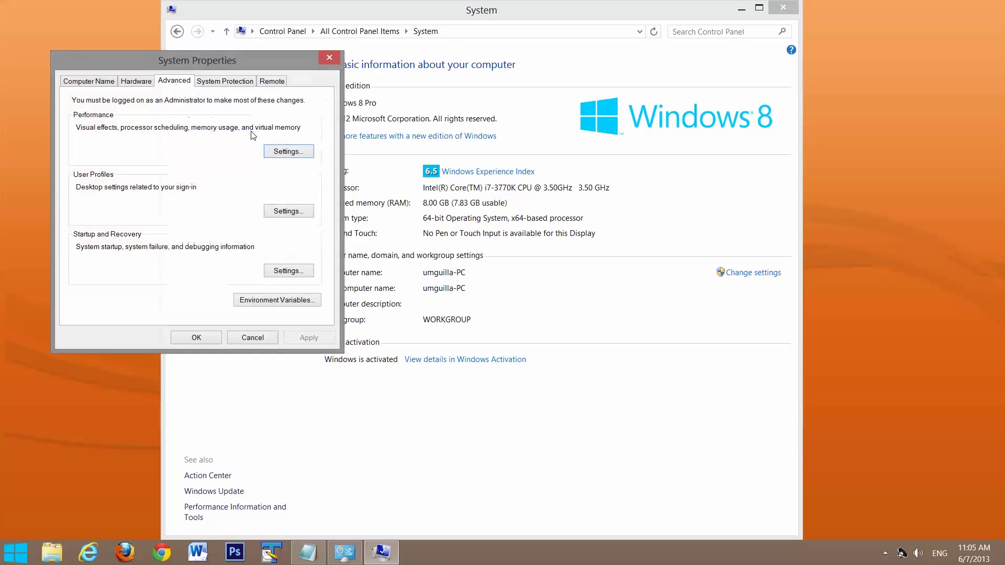
left_click(252, 301)
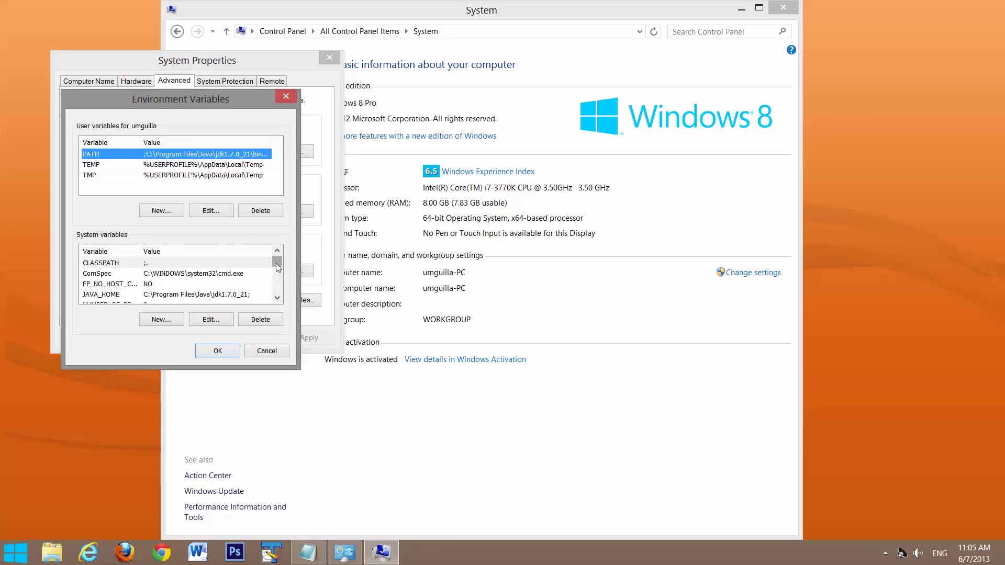
scroll(277, 264, "down", 1)
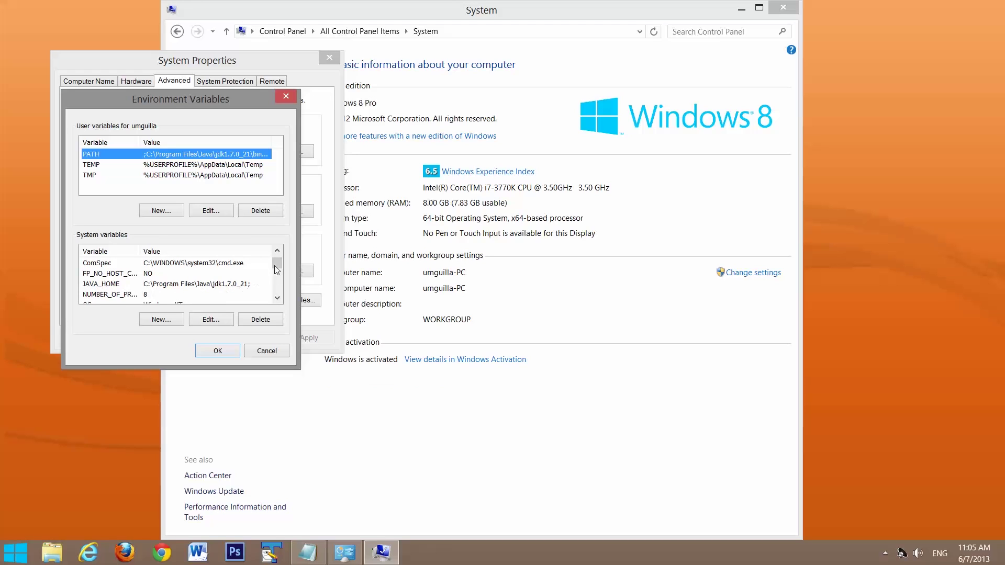
mouse_move(276, 261)
left_mouse_down()
mouse_move(276, 285)
mouse_move(277, 266)
left_mouse_up()
left_click(246, 283)
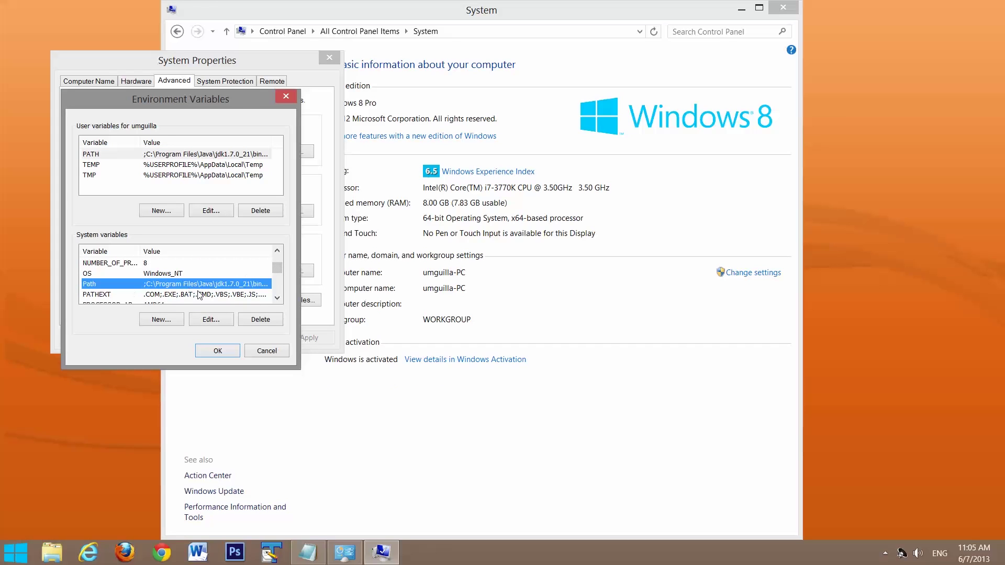
left_click(215, 351)
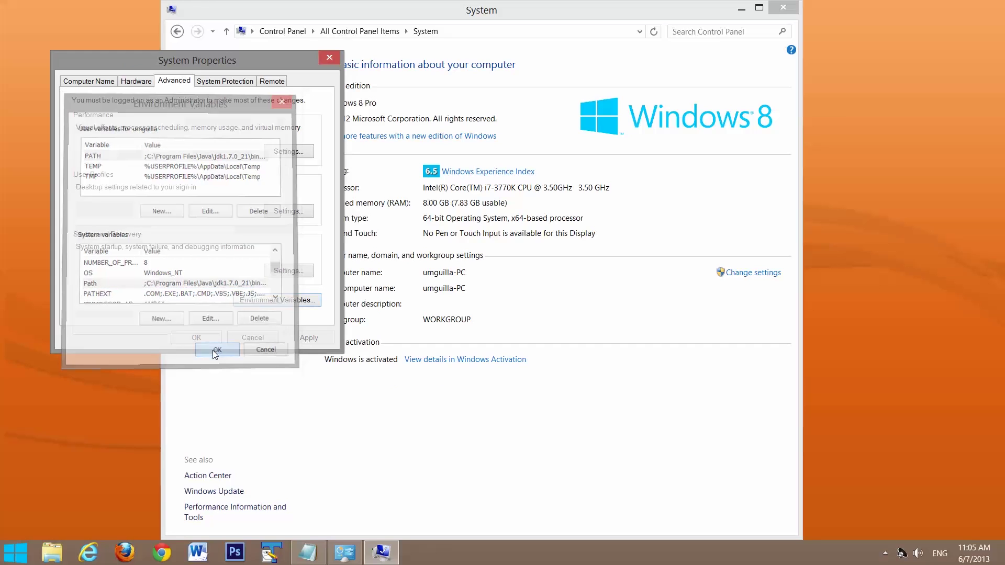
left_click(197, 338)
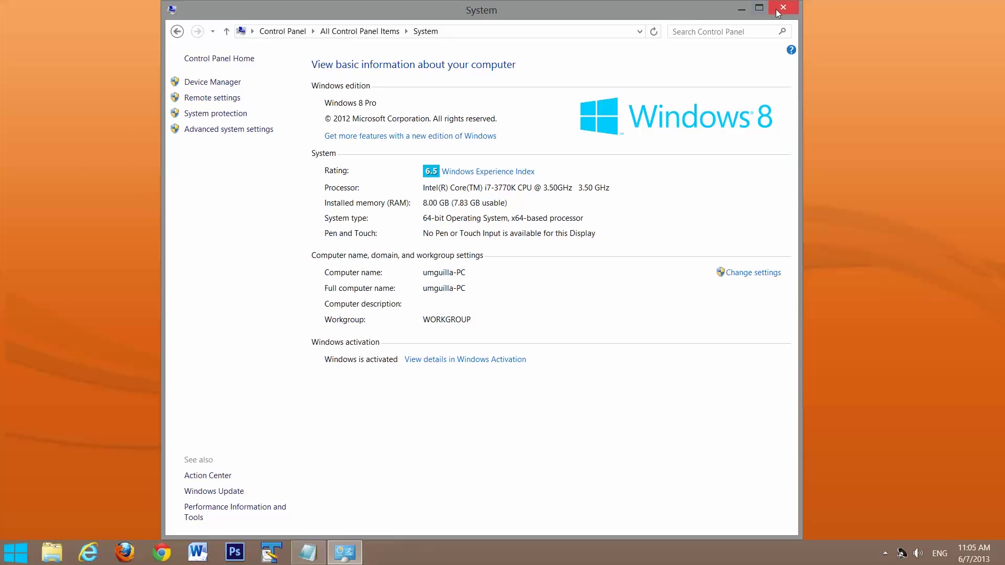
left_click(782, 8)
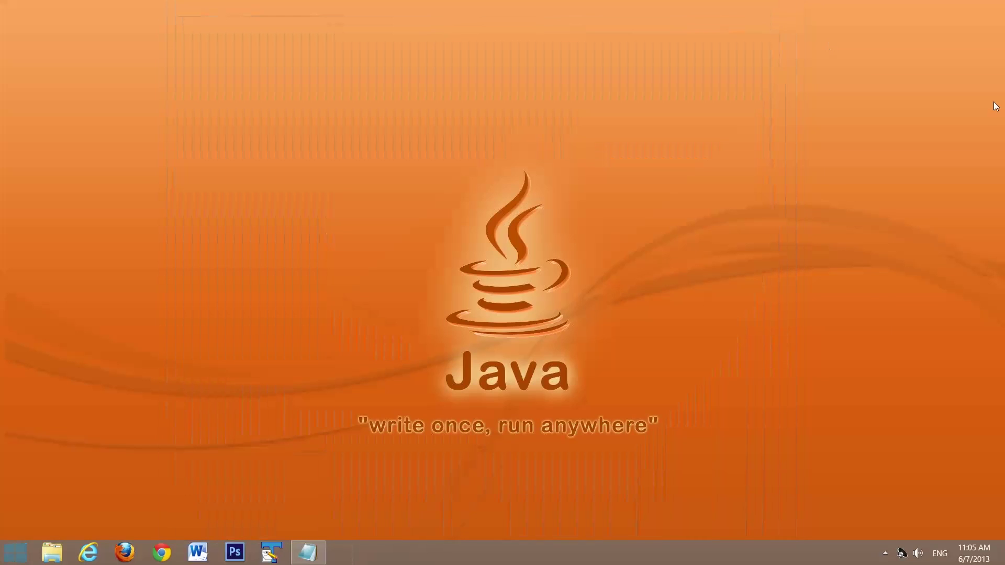